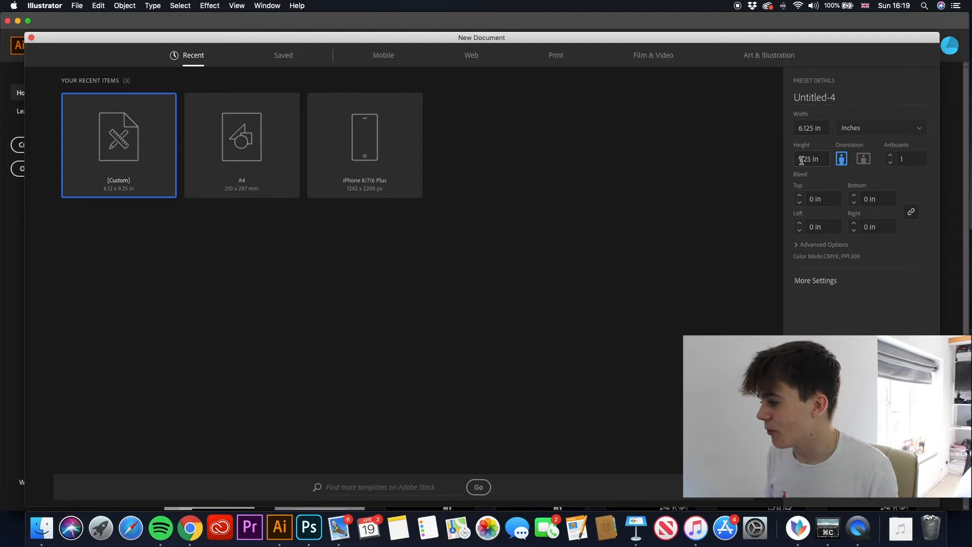
Create the 6.125 × 9.25 in document and draw a horizontal line about 6.13 in long across the page near its upper edge.
left_click(907, 489)
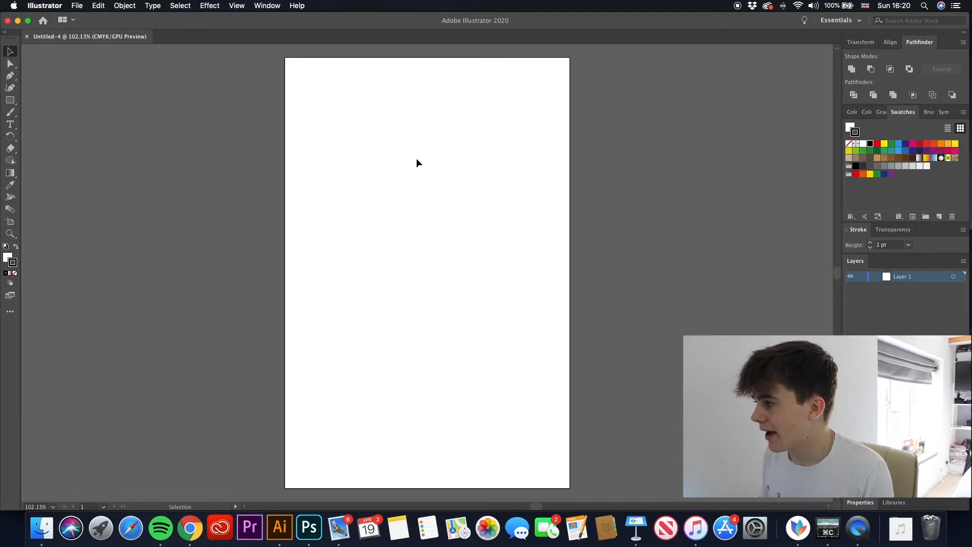
left_click(10, 100)
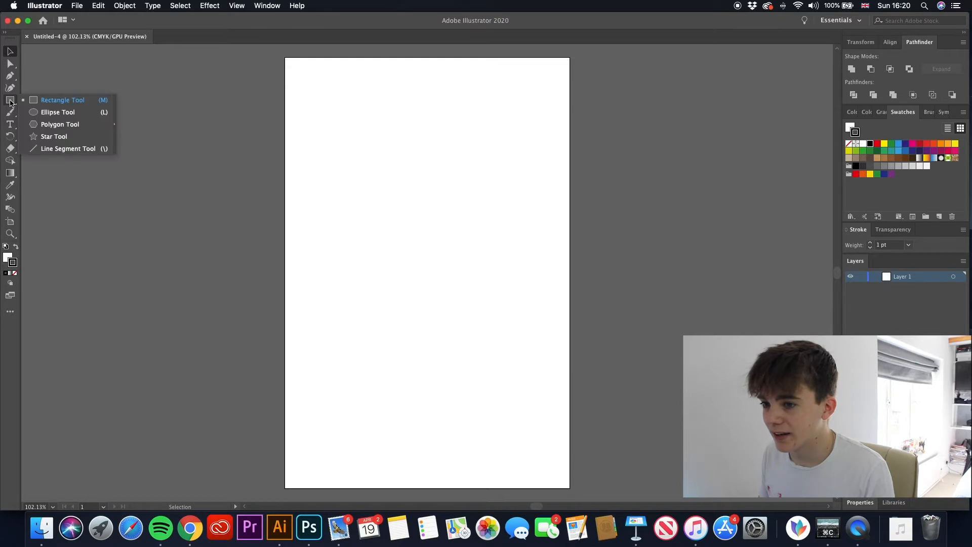
left_click(58, 149)
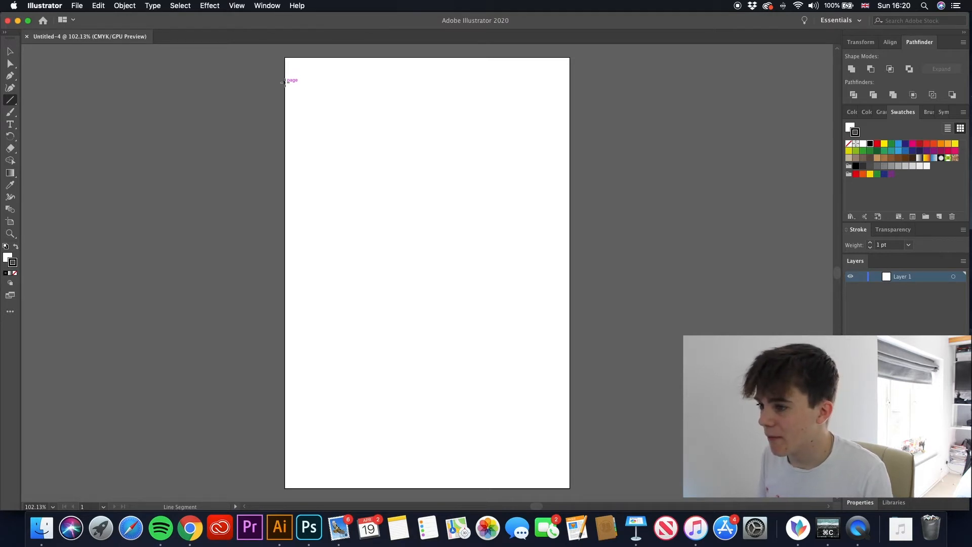
left_click_drag(283, 82, 572, 83)
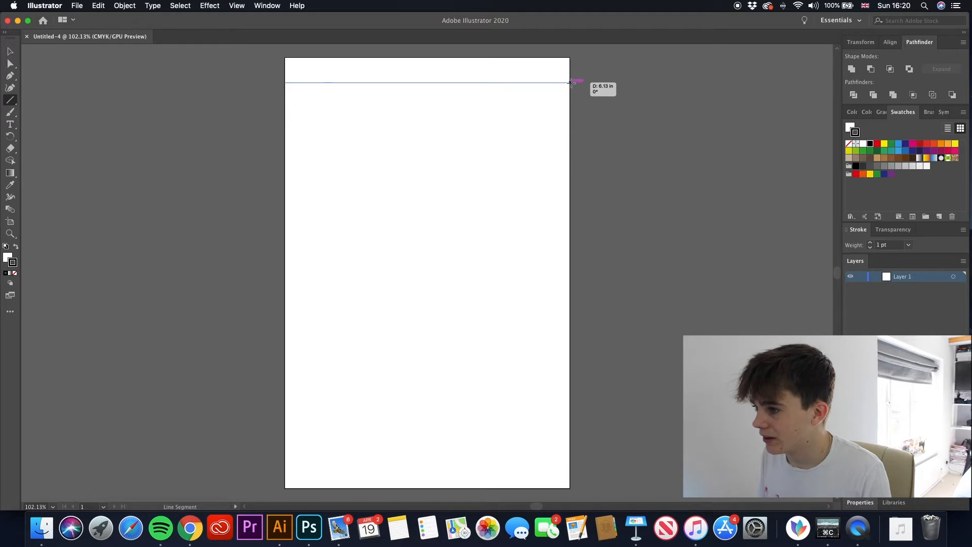
left_click_drag(572, 83, 572, 83)
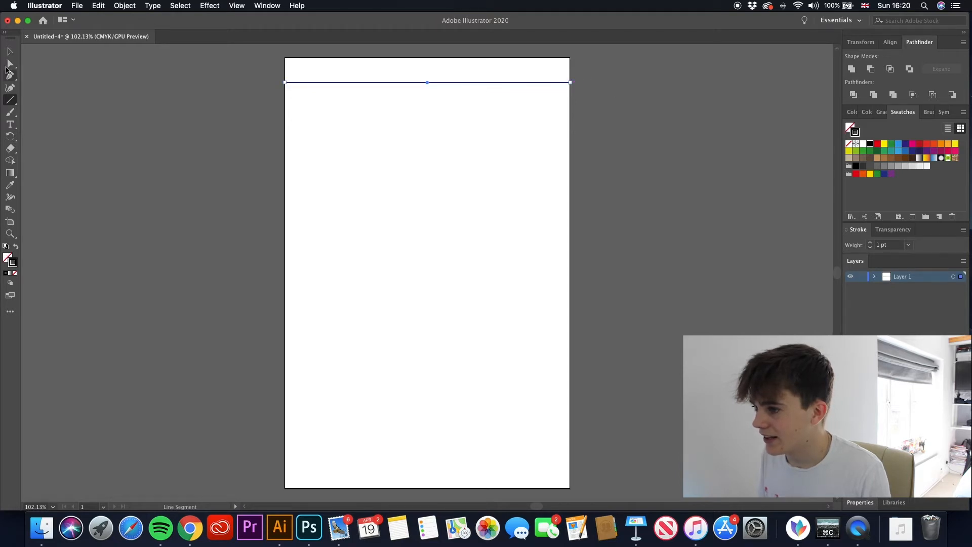
Place a full-width copy of the line a short distance below the original.
left_click(10, 52)
left_click(81, 70)
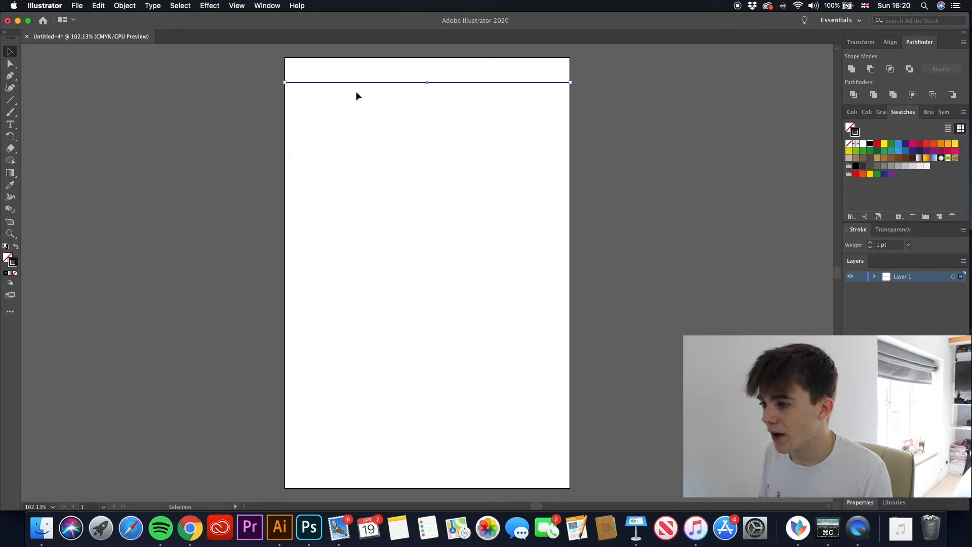
left_click_drag(369, 82, 369, 102)
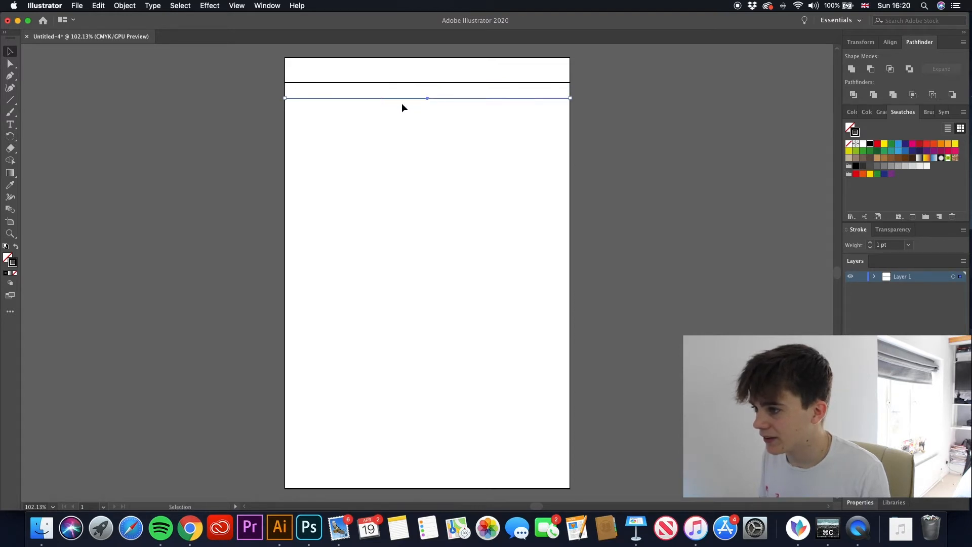
key("a")
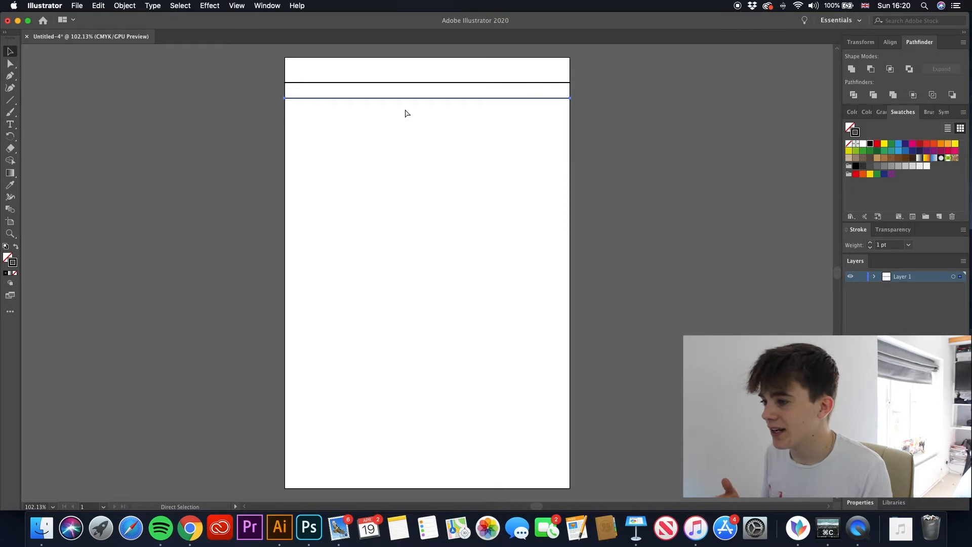
Repeat the line copy 24 times at the same spacing down the page, and delete the lowest line.
key("super+d")
key("super+d")
key("super+d")
key("super+d")
key("super+d")
key("super+d")
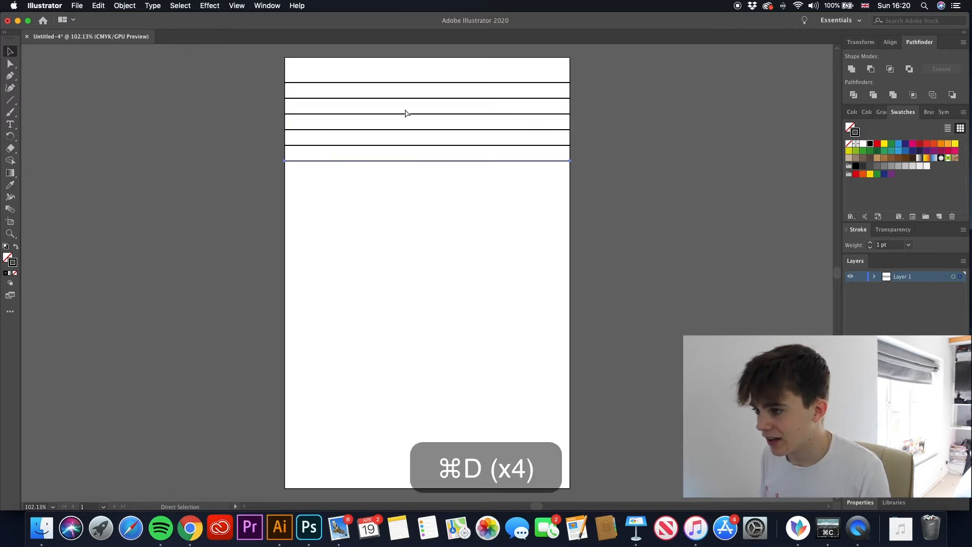
key("super+d")
key("super+d")
key("super+d")
key("super+d")
key("super+d")
key("super+d")
key("super+d")
key("super+d")
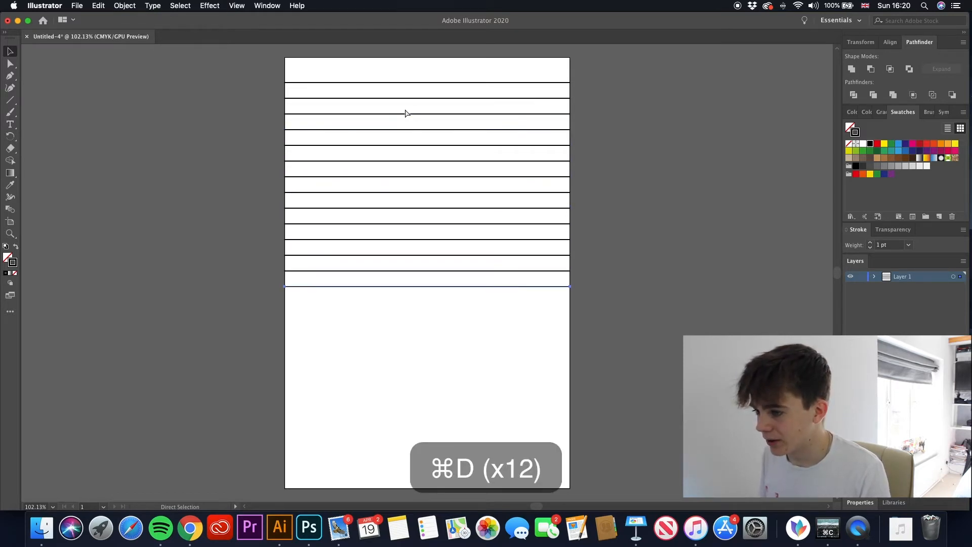
key("super+d")
key("super+d")
key("super+d")
key("super+d")
key("super+d")
key("super+d")
key("super+d")
key("super+d")
key("super+d")
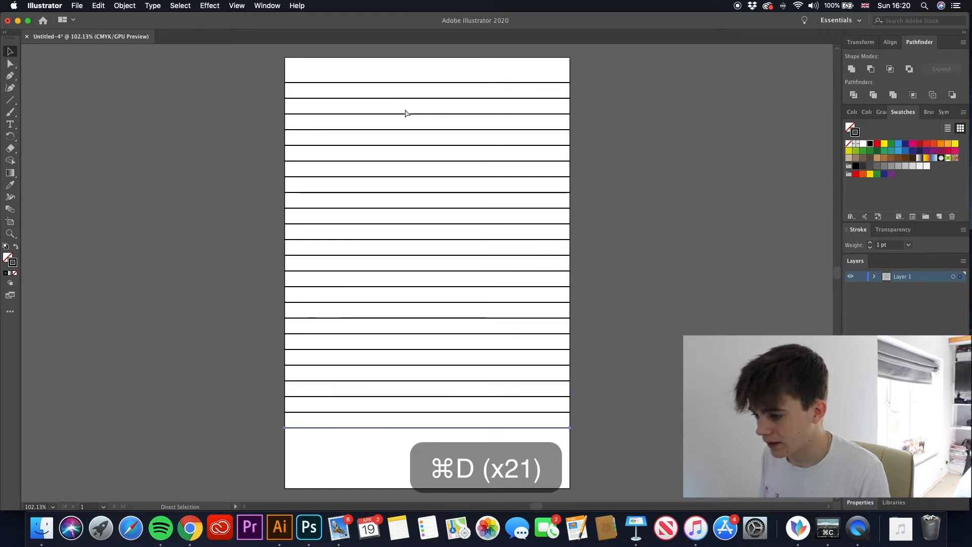
key("super+d")
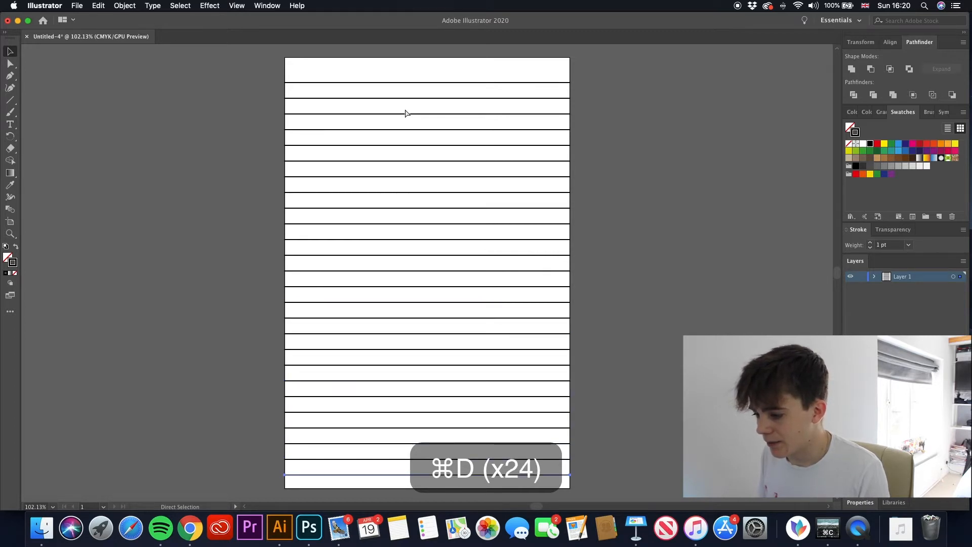
key("super+BackSpace")
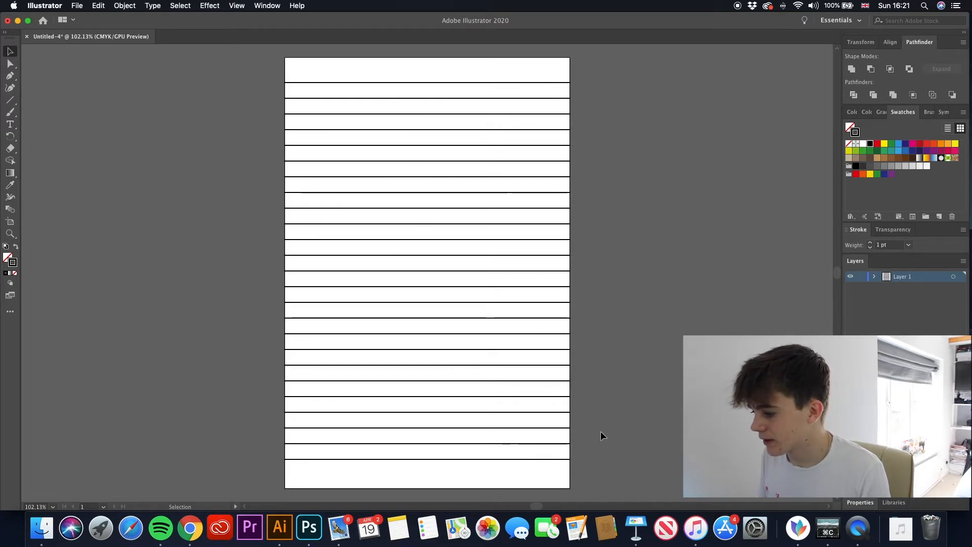
Select all the ruled lines and change their stroke colour from black to a mid-grey swatch.
left_click_drag(591, 485, 267, 66)
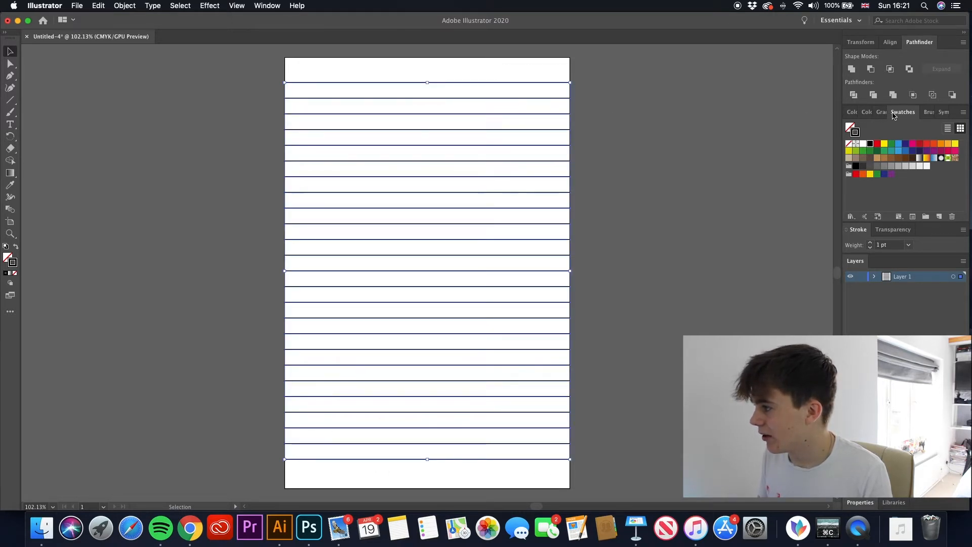
left_click(892, 167)
left_click(703, 151)
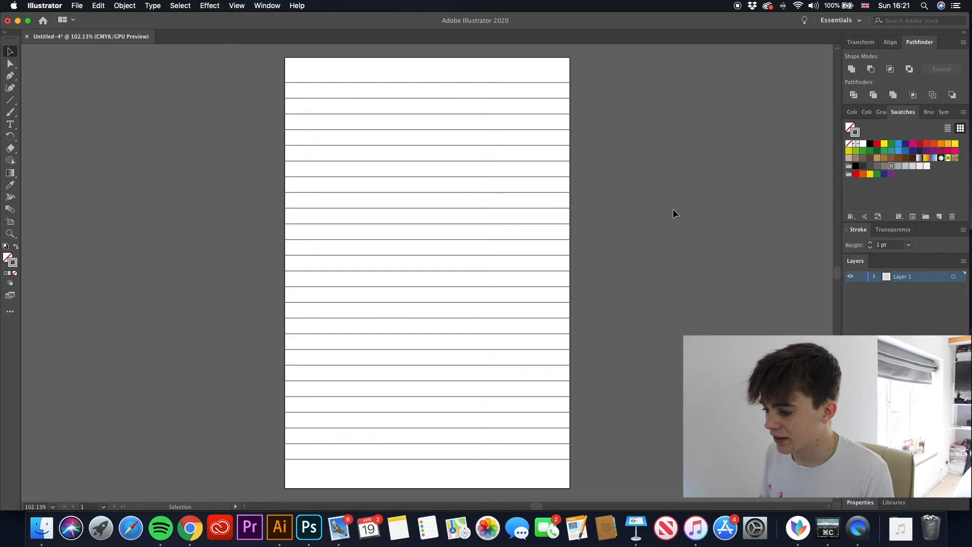
Draw an unfilled rectangle covering the whole page, set its stroke to None and deselect it.
left_click(9, 102)
left_click(51, 101)
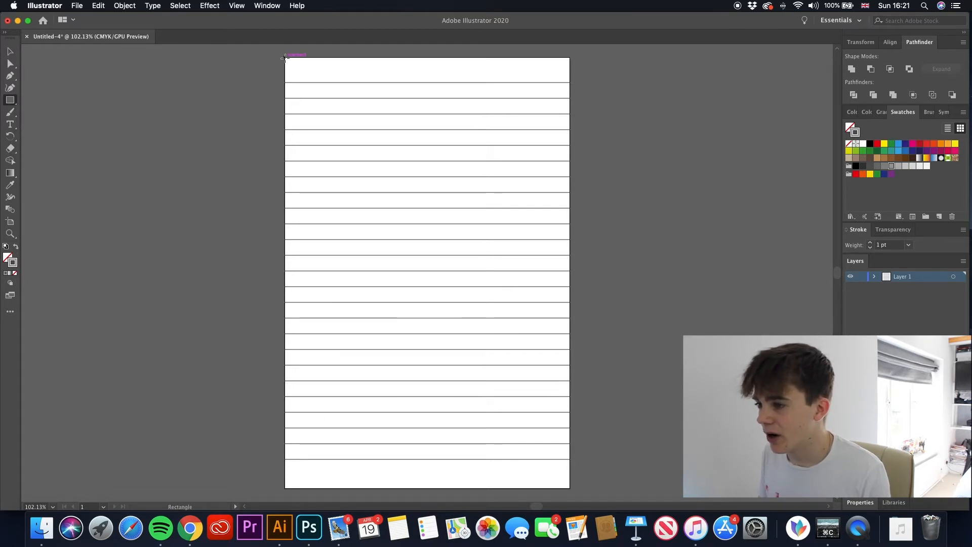
mouse_move(285, 57)
left_mouse_down()
mouse_move(334, 144)
mouse_move(386, 278)
mouse_move(474, 430)
mouse_move(569, 489)
left_mouse_up()
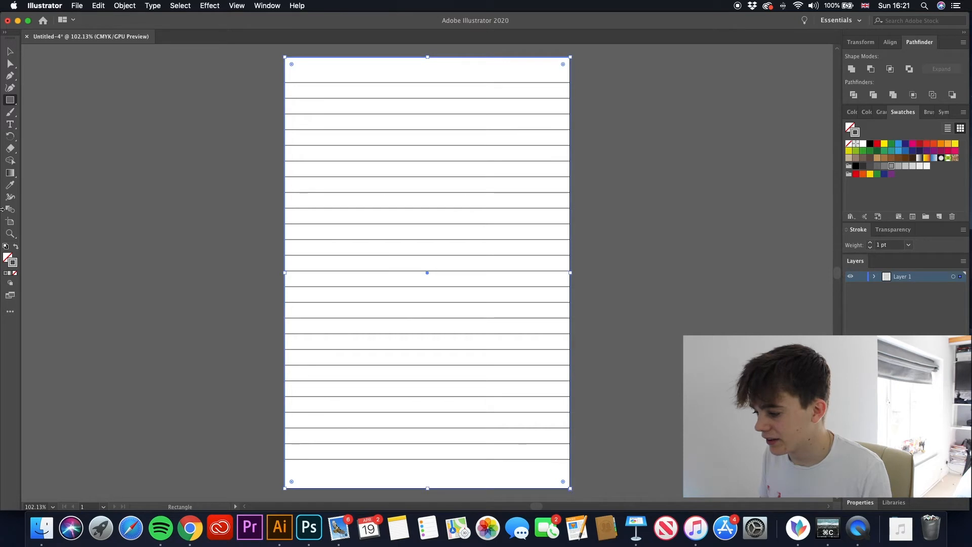
left_click(14, 274)
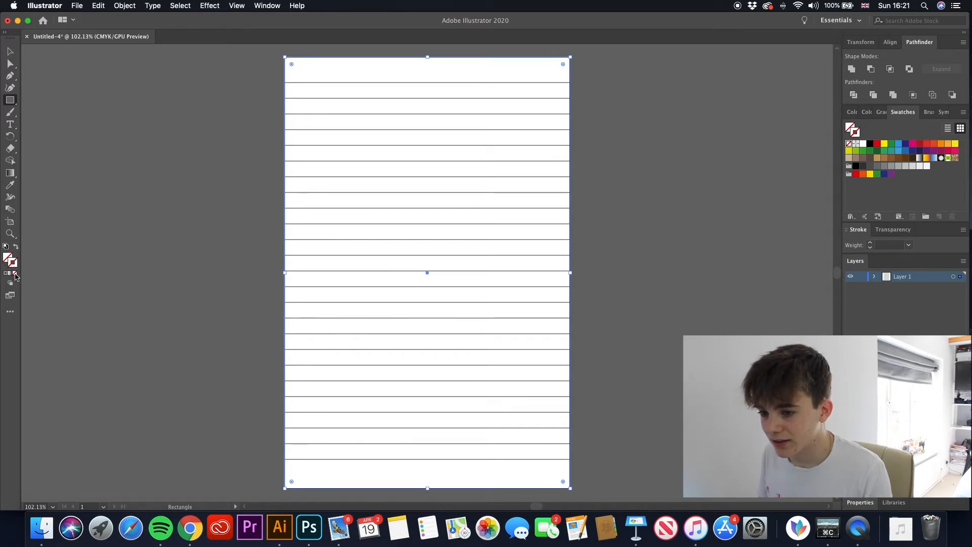
left_click(420, 274)
left_click(464, 286)
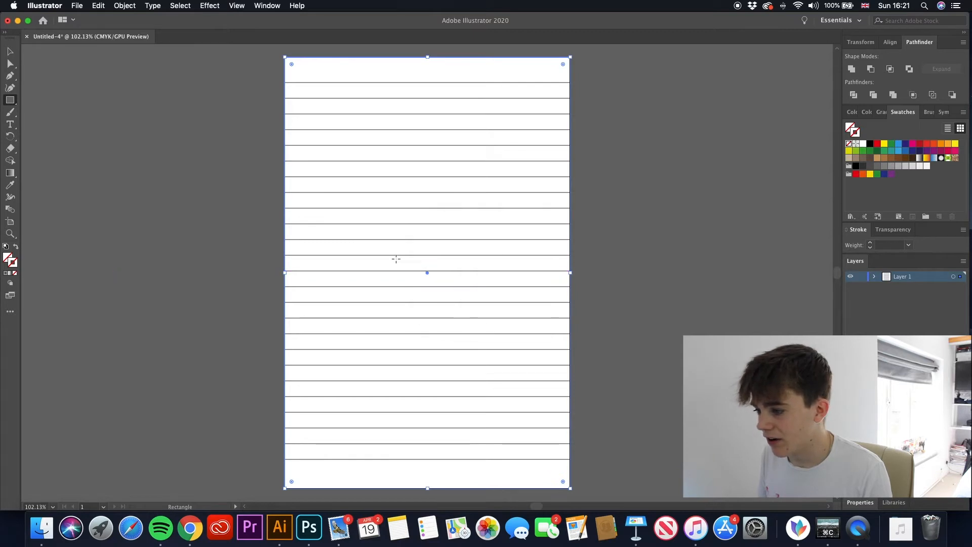
left_click(10, 52)
left_click(476, 356)
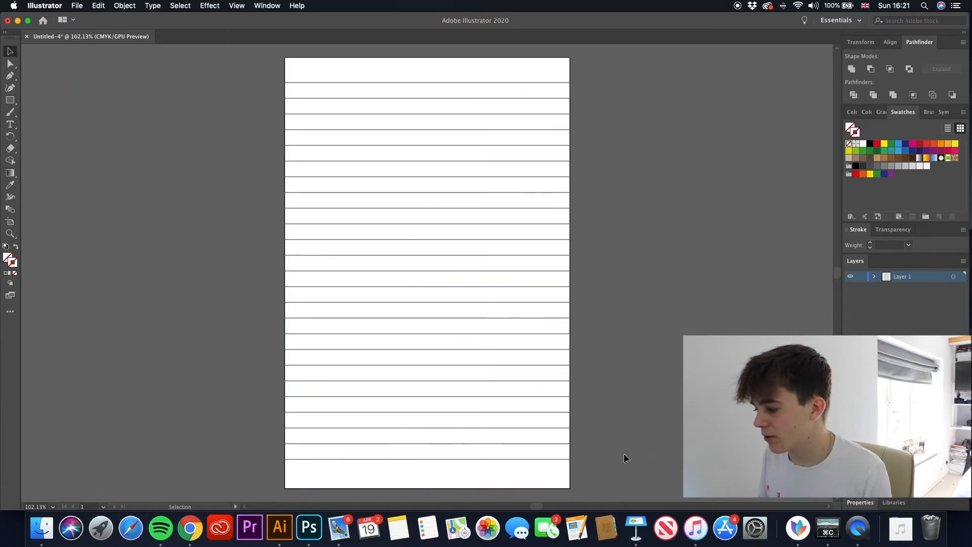
Switch to Keynote, create a presentation with the standard White theme, and delete the title and subtitle placeholders from the slide.
left_click(637, 527)
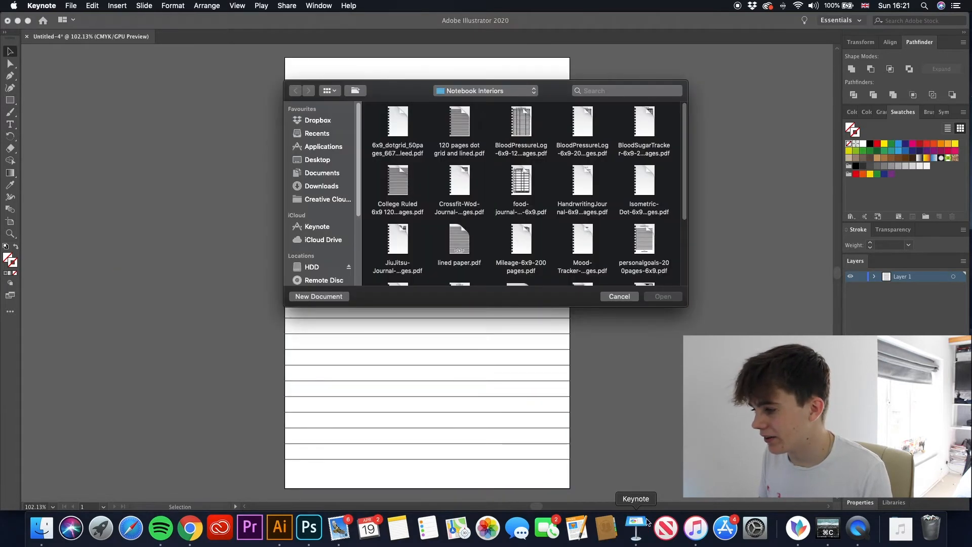
left_click(319, 297)
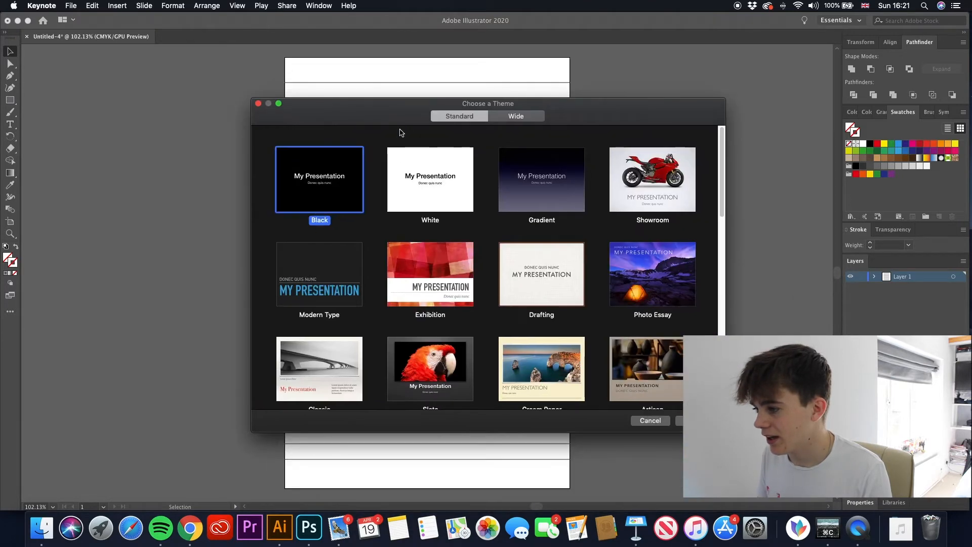
left_click(423, 204)
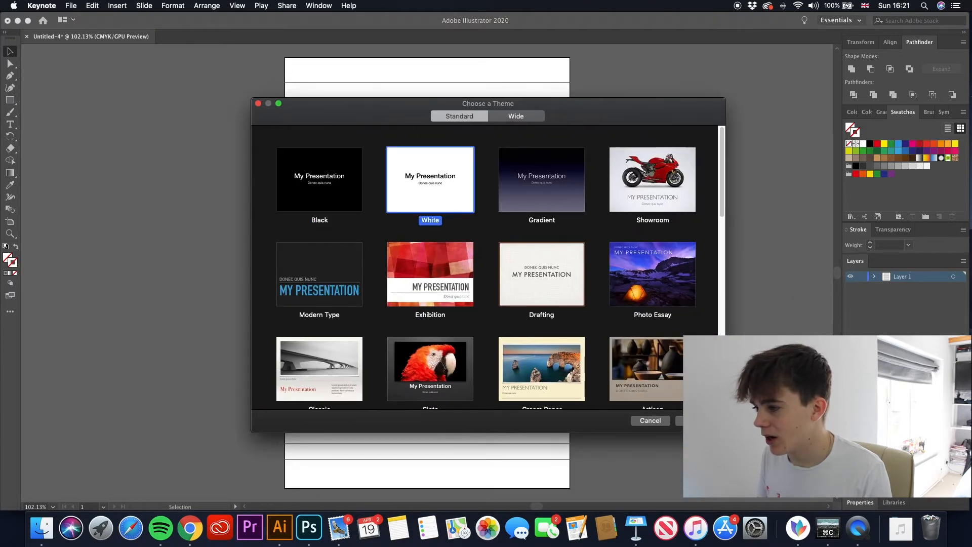
double_click(424, 204)
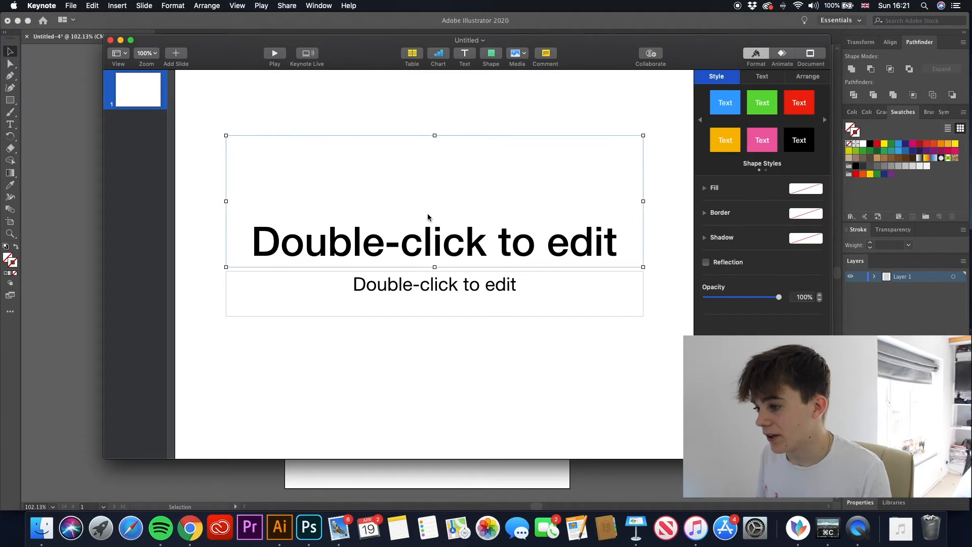
key("BackSpace")
left_click(446, 279)
key("BackSpace")
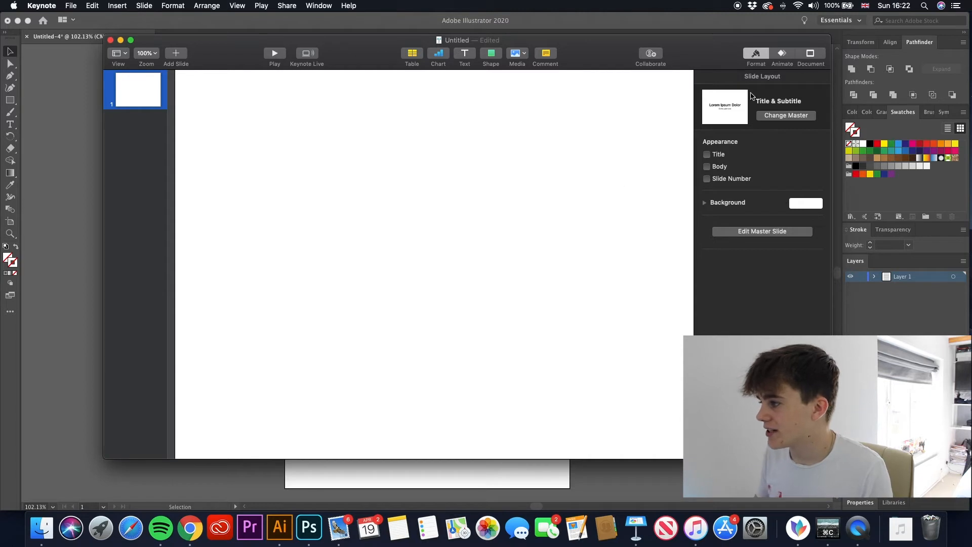
Open the custom slide size settings for the presentation.
left_click(809, 54)
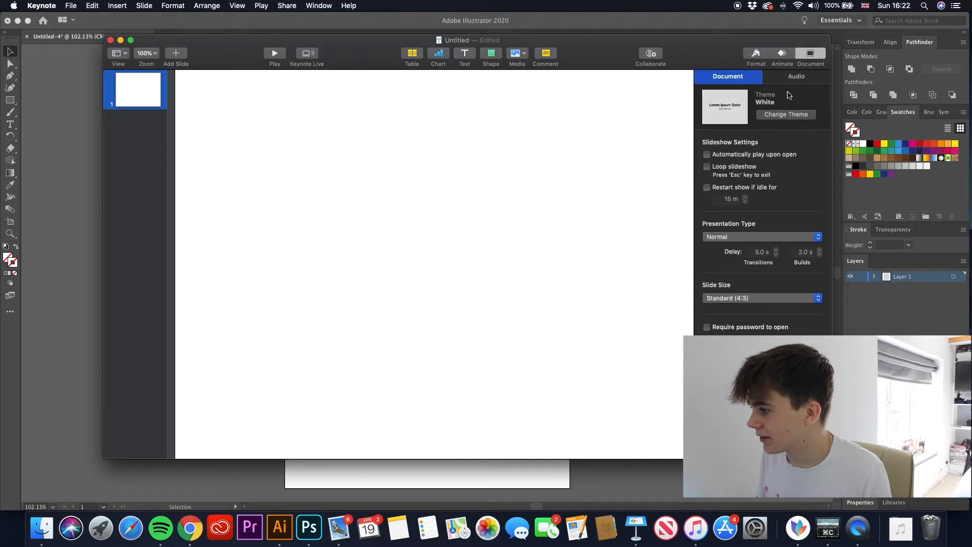
left_click(763, 299)
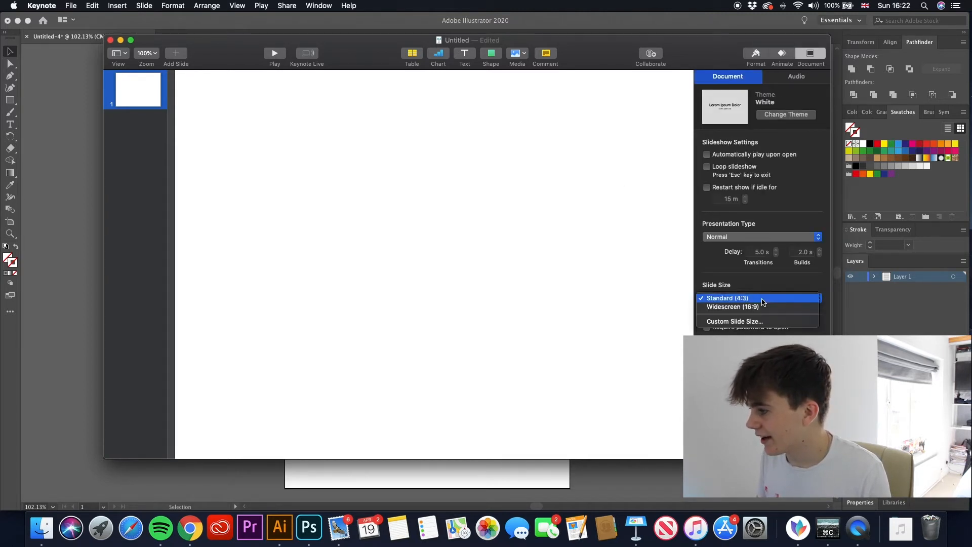
left_click(759, 322)
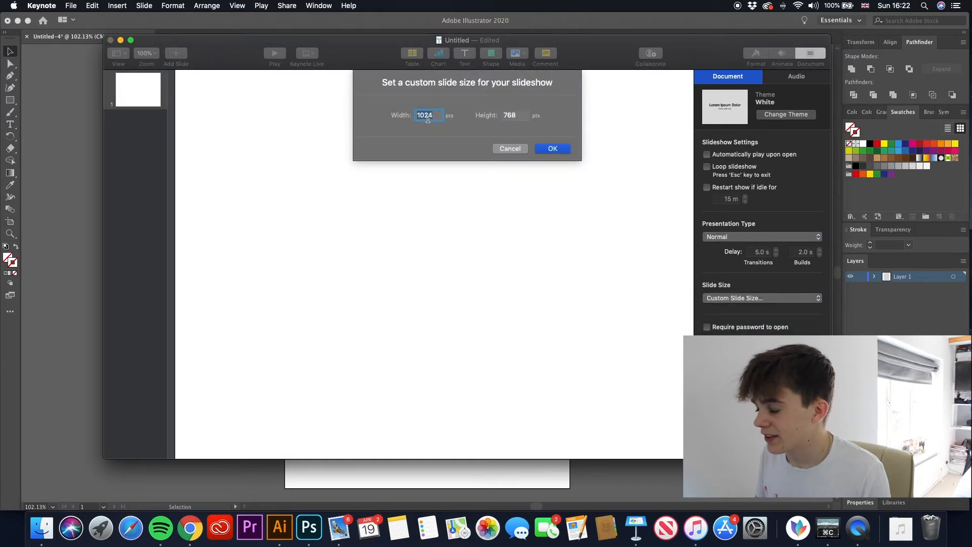
Convert 6.125 inches to points with Google's converter in Chrome, and paste 441 as the custom slide width in Keynote.
left_click(190, 528)
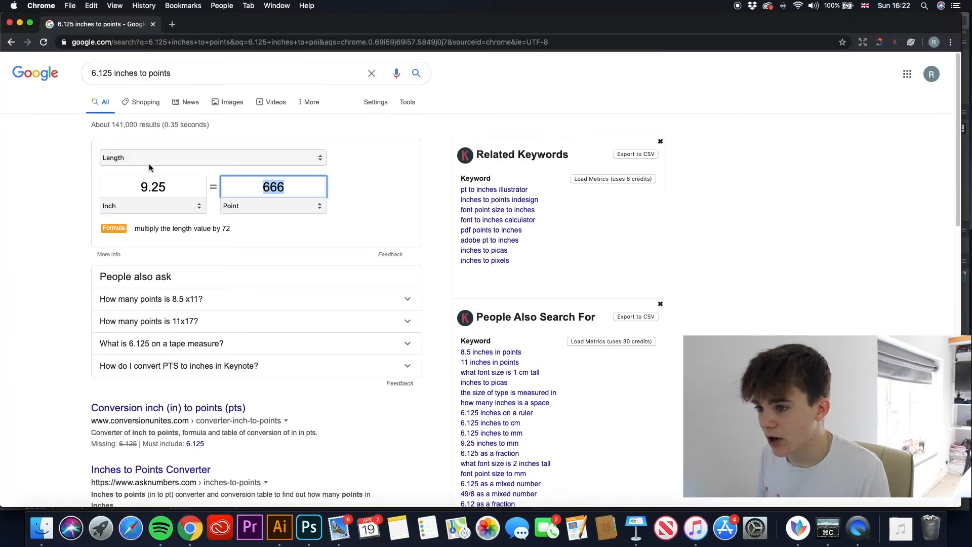
left_click(131, 187)
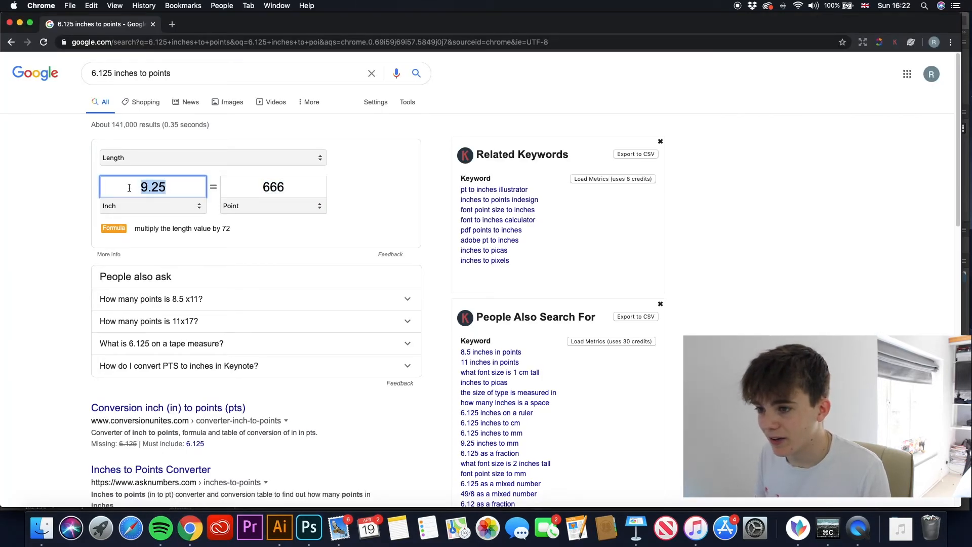
type("6.125")
key("super+a")
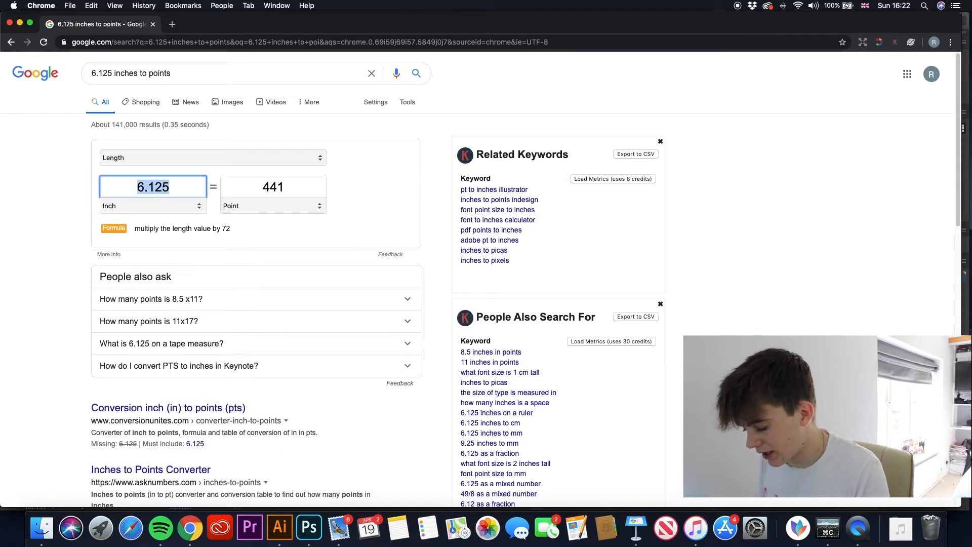
double_click(264, 188)
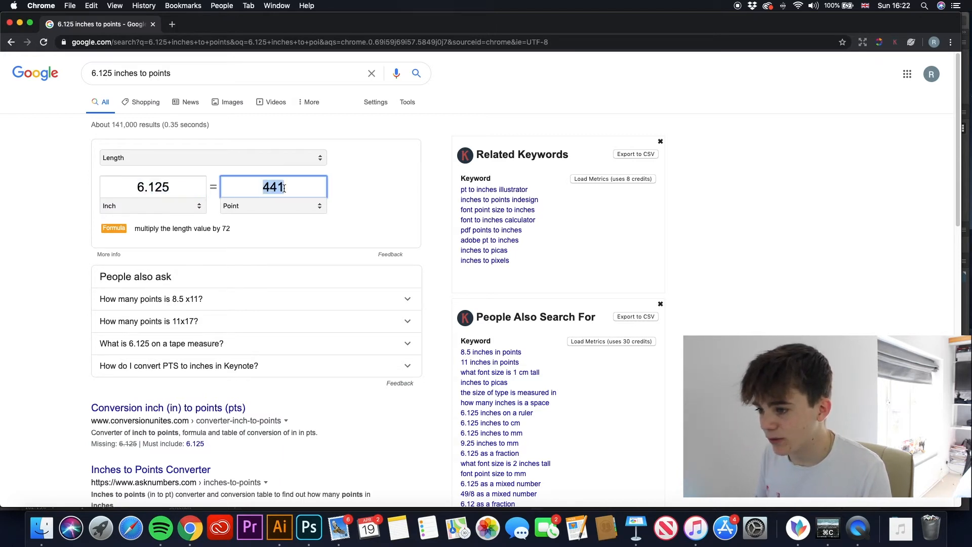
key("super+c")
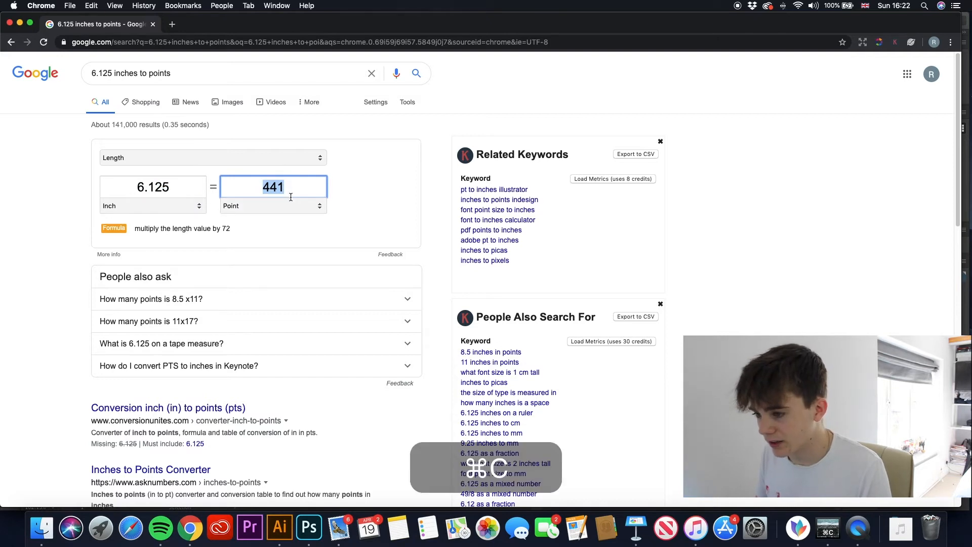
left_click(633, 524)
key("super+v")
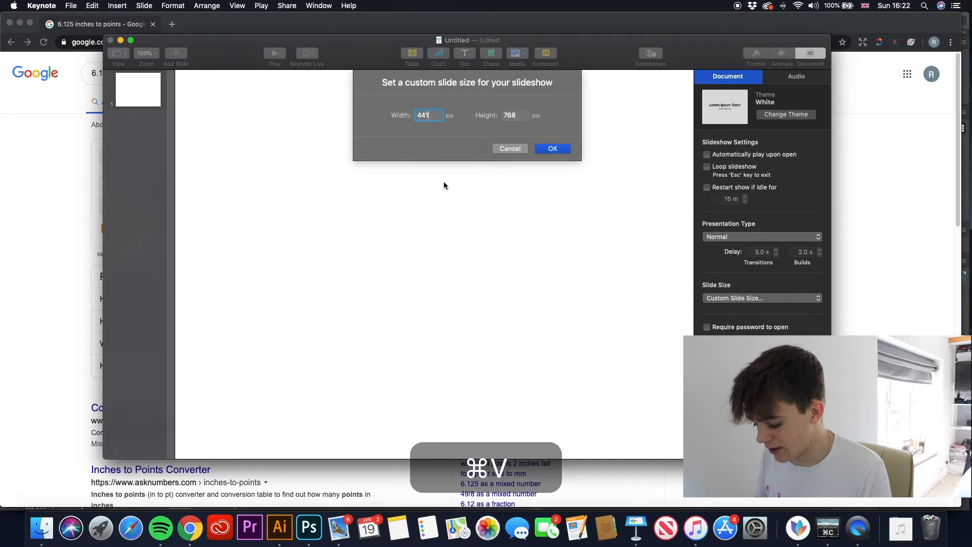
Switch to Chrome, convert 9.25 inches to points in Google's length converter, and copy the resulting point value.
left_click(38, 156)
left_click(152, 187)
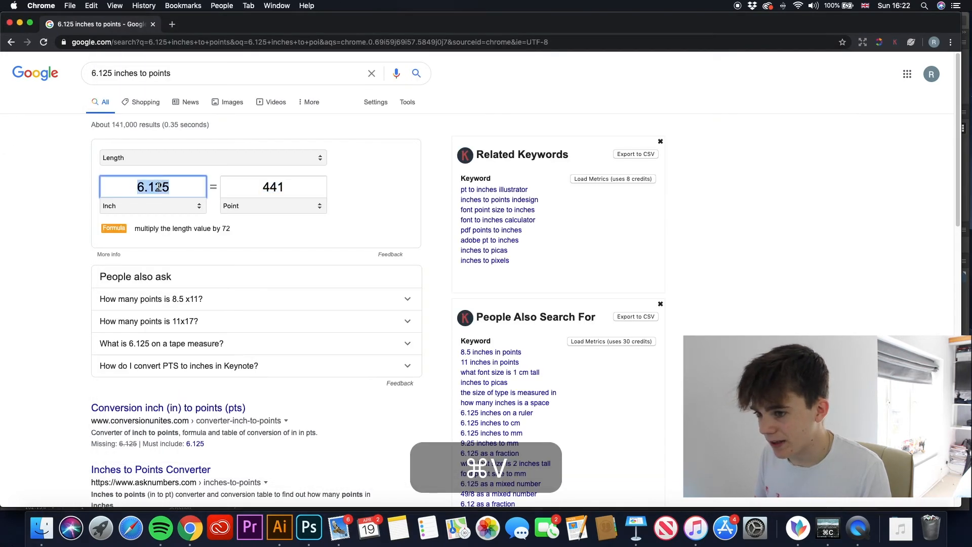
type("9.25")
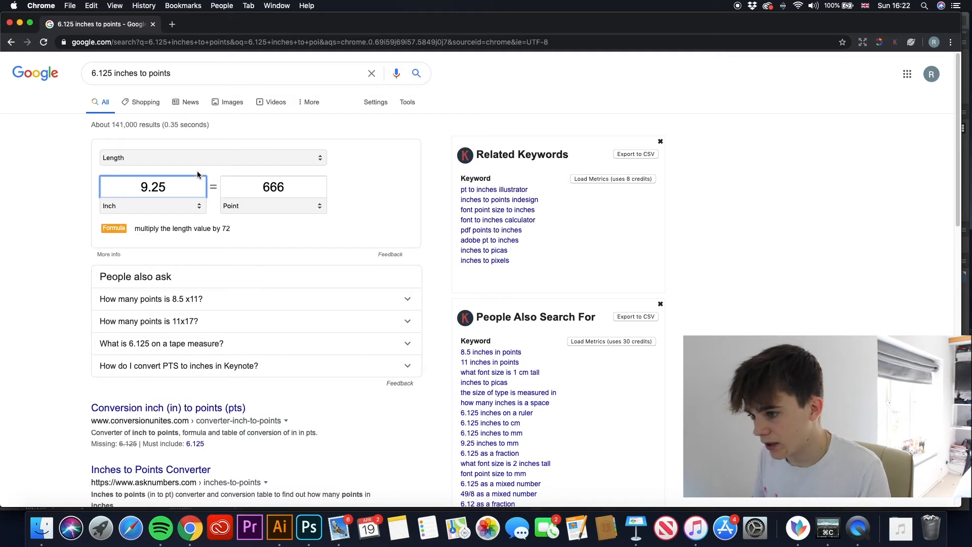
left_click(265, 188)
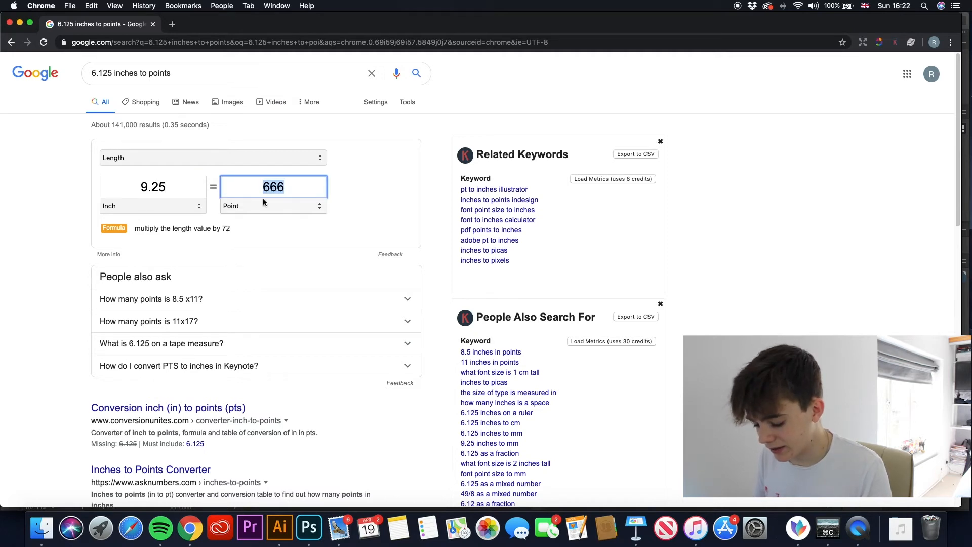
key("super+c")
Switch to Keynote, paste 666 as the custom slide height, apply the slide size, and set the zoom to 100%.
left_click(639, 535)
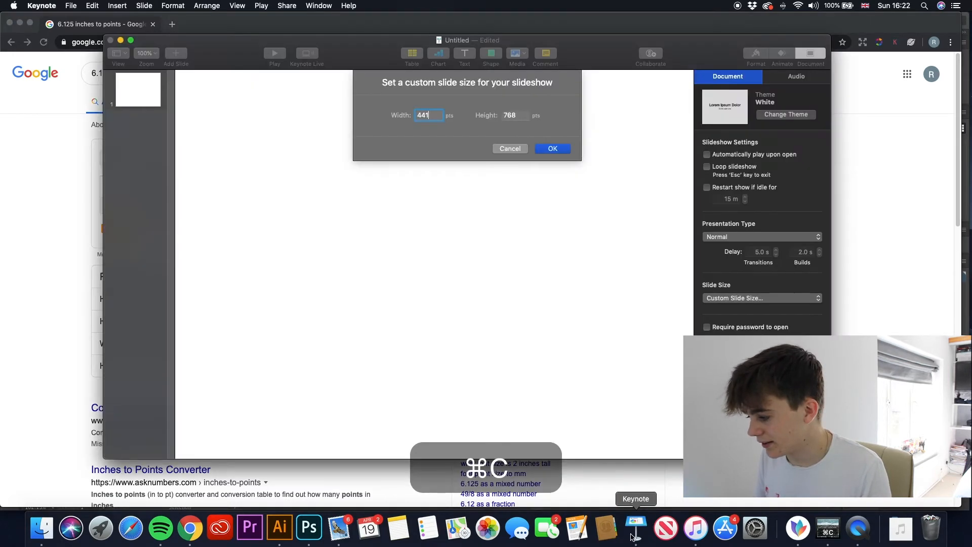
double_click(511, 116)
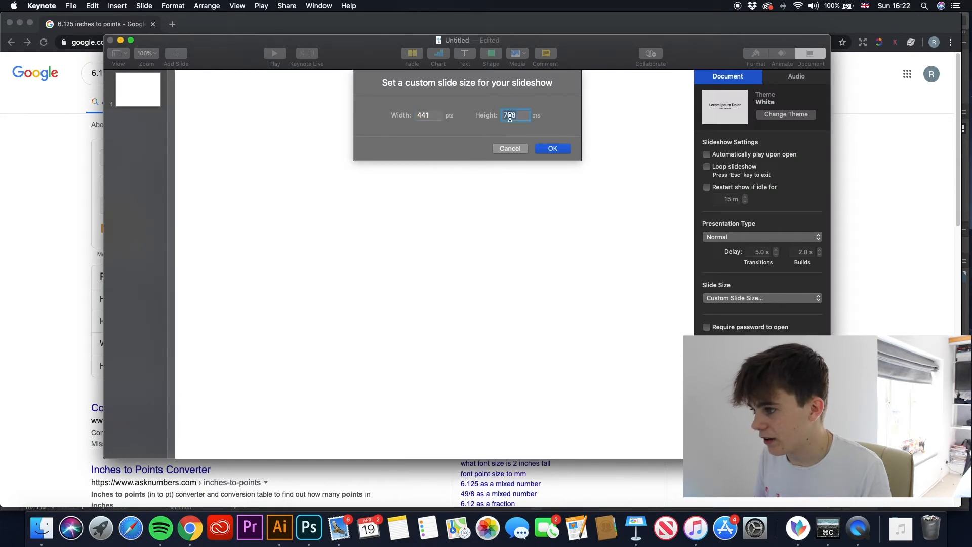
key("super+v")
left_click(551, 149)
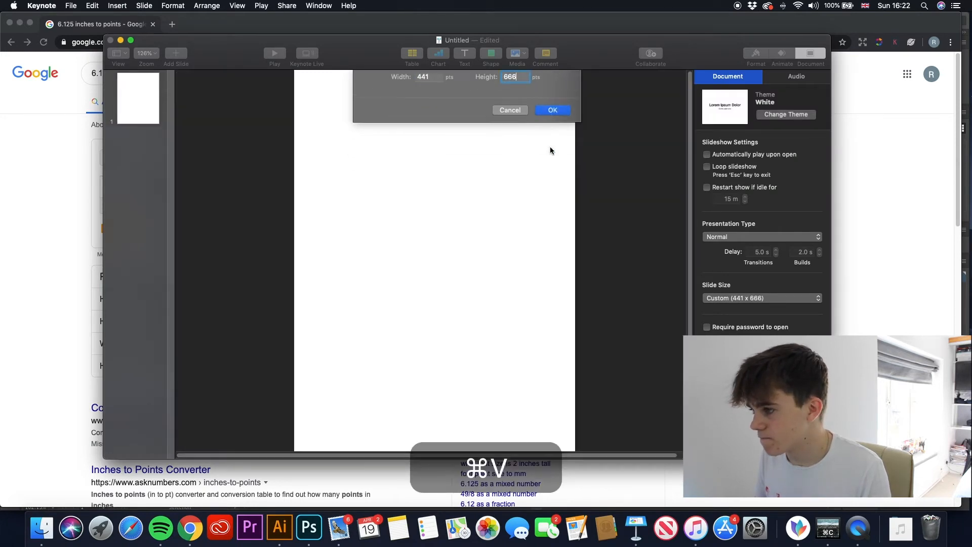
left_click(157, 54)
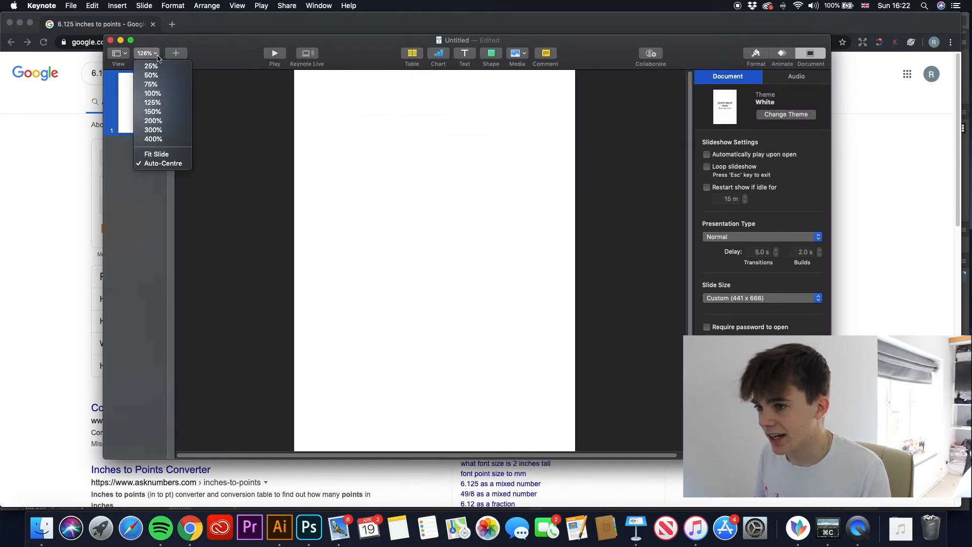
left_click(157, 94)
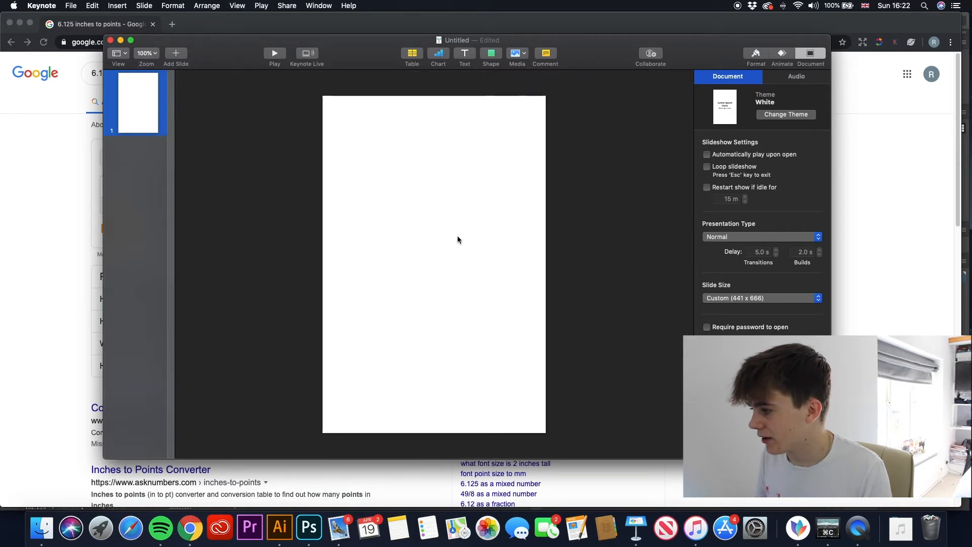
Copy the complete lined page artwork from Illustrator and paste it onto the blank slide in Keynote.
left_click(280, 527)
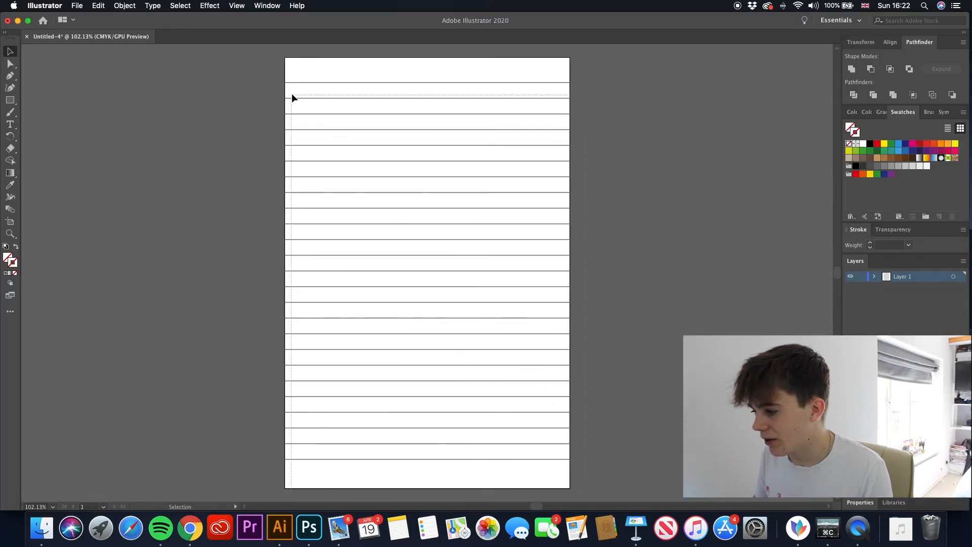
scroll(273, 52, "up", 3)
left_click(285, 124)
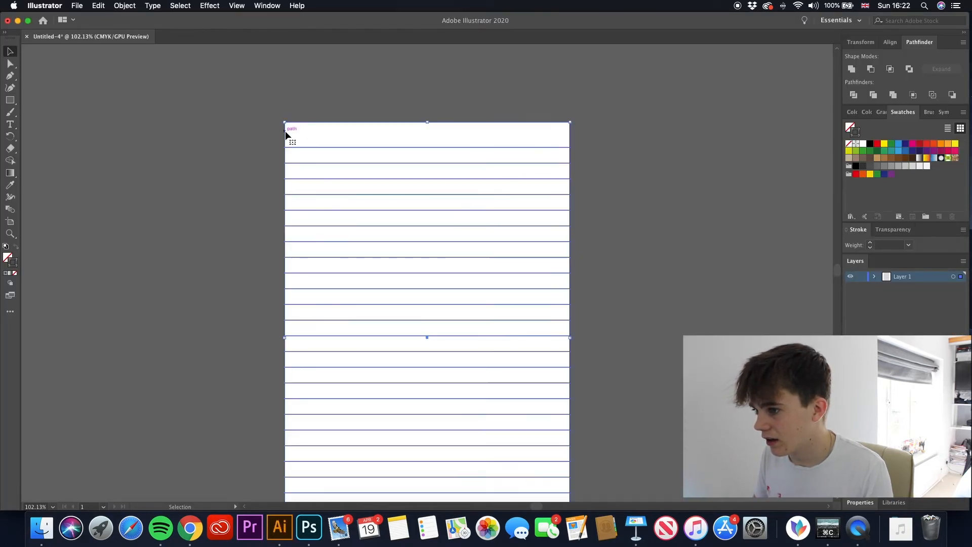
scroll(279, 132, "down", 6)
scroll(277, 138, "up", 2)
key("a")
key("super+c")
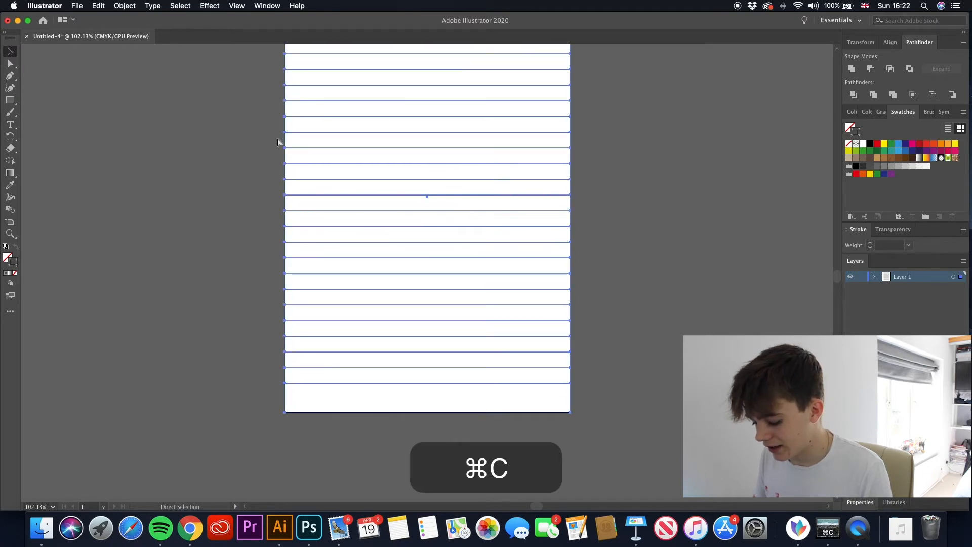
left_click(636, 526)
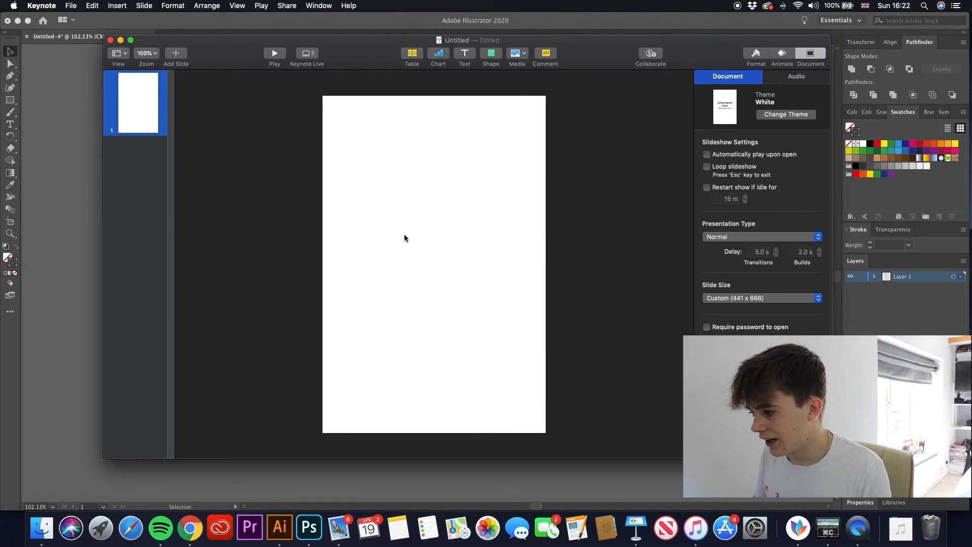
key("super+v")
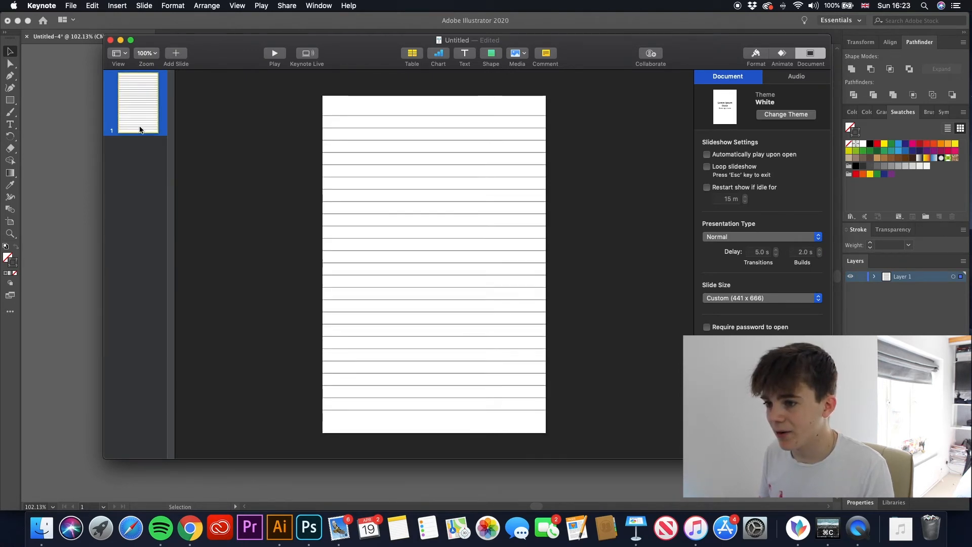
Copy the lined slide and paste it repeatedly until the presentation has 120 slides.
key("super+c")
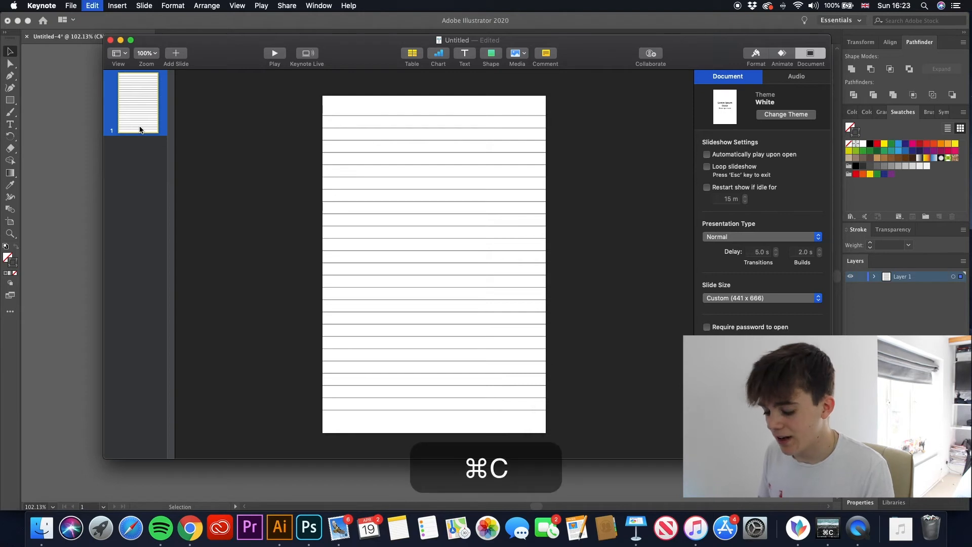
key("super+v")
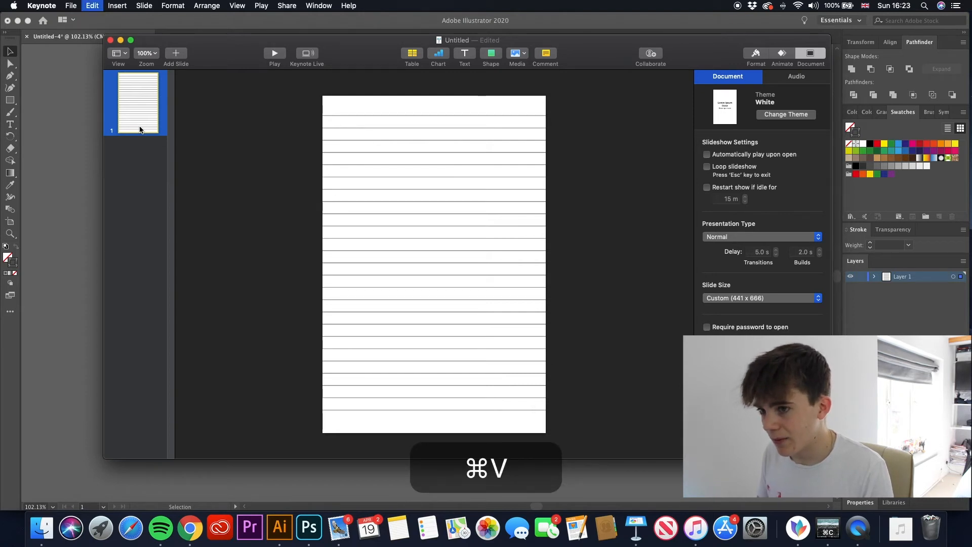
key("super+v")
key("super+v")
key("super+v")
key("super+v")
key("super+v")
key("super+v")
key("super+v")
key("super+v")
key("super+v")
key("super+v")
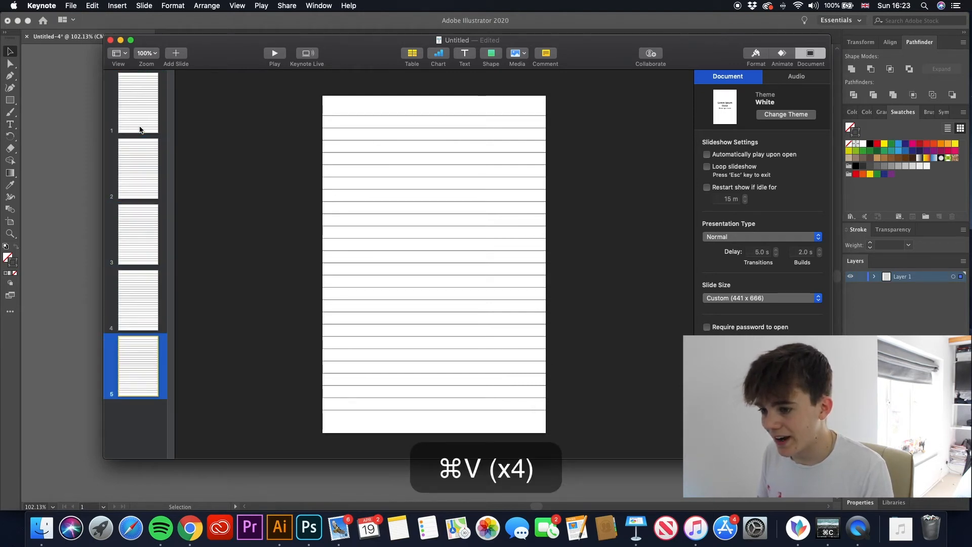
key("super+v")
key("super+v")
key("super+v")
key("super+v")
key("super+v")
key("super+v")
key("super+v")
key("super+v")
key("super+v")
key("super+v")
key("super+v")
key("super+v")
key("super+v")
key("super+v")
key("super+v")
key("super+v")
key("super+v")
key("super+v")
key("super+v")
key("super+v")
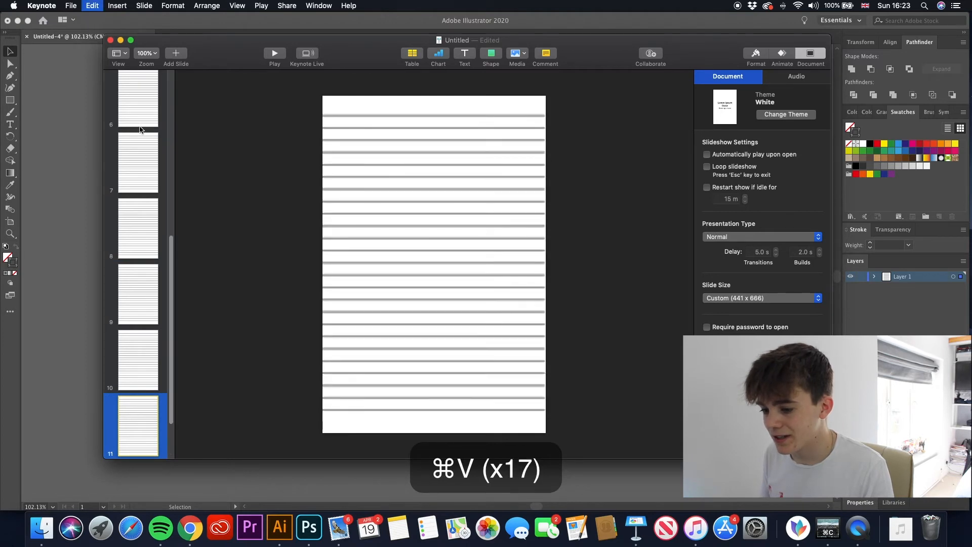
key("super+v")
key("super+v")
key("super+v")
key("super+v")
key("super+v")
key("super+v")
key("super+v")
key("super+v")
key("super+v")
key("super+v")
key("super+v")
key("super+v")
key("super+v")
key("super+v")
key("super+v")
key("super+v")
key("super+v")
key("super+v")
key("super+v")
key("super+v")
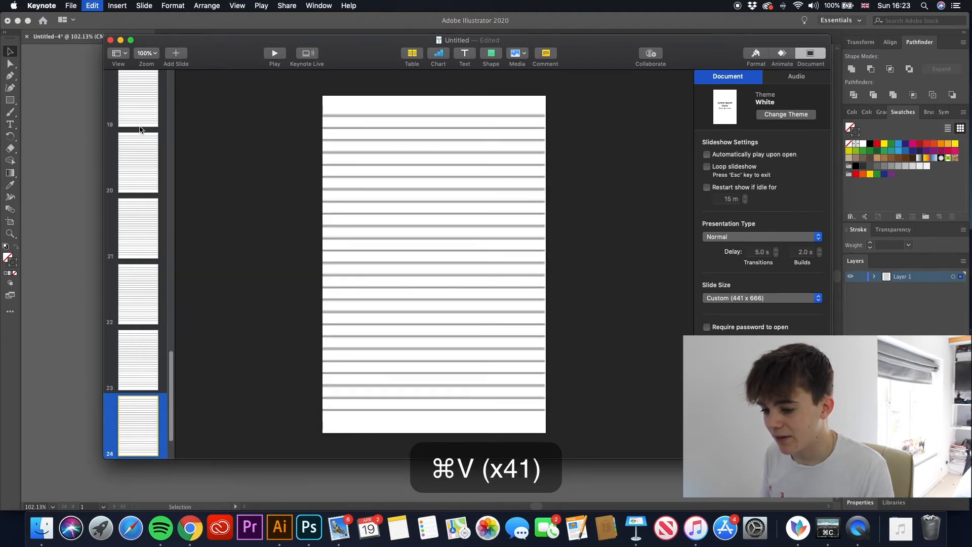
key("super+v")
key("super+v")
key("super+v")
key("super+v")
key("super+v")
key("super+v")
key("super+v")
key("super+v")
key("super+v")
key("super+v")
key("super+v")
key("super+v")
key("super+v")
key("super+v")
key("super+v")
key("super+v")
key("super+v")
key("super+v")
key("super+v")
key("super+v")
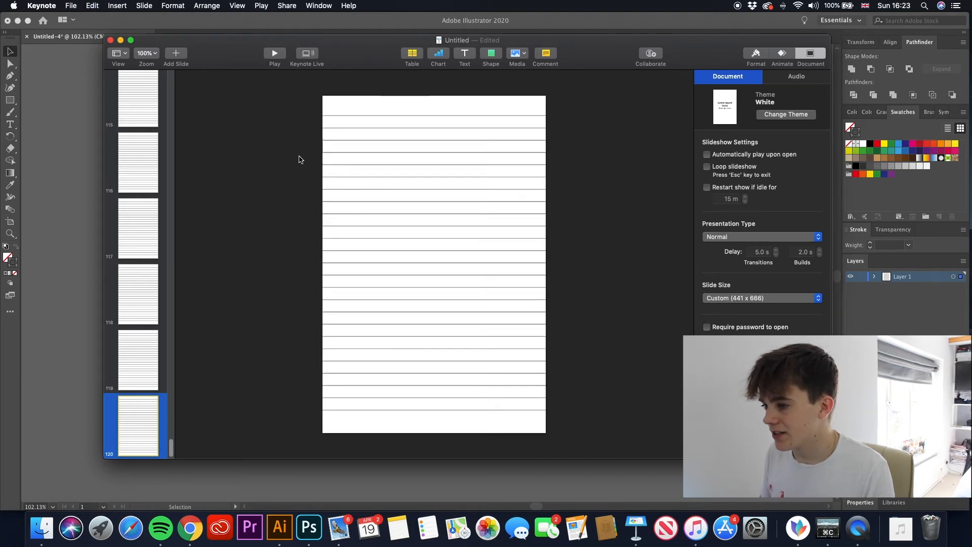
Export the presentation as a PDF with Best image quality, named "lined page", into the Notebook Interiors folder.
left_click(71, 6)
mouse_move(98, 116)
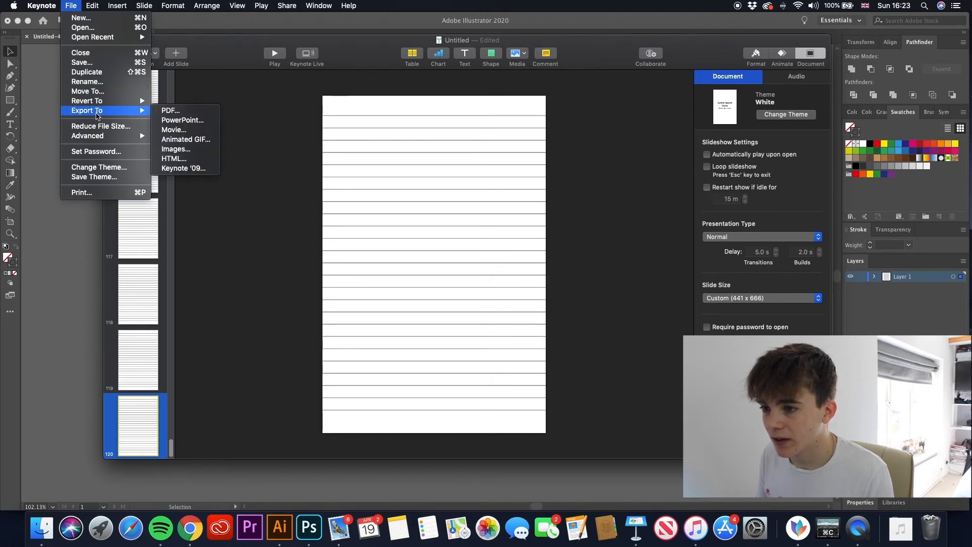
left_click(167, 111)
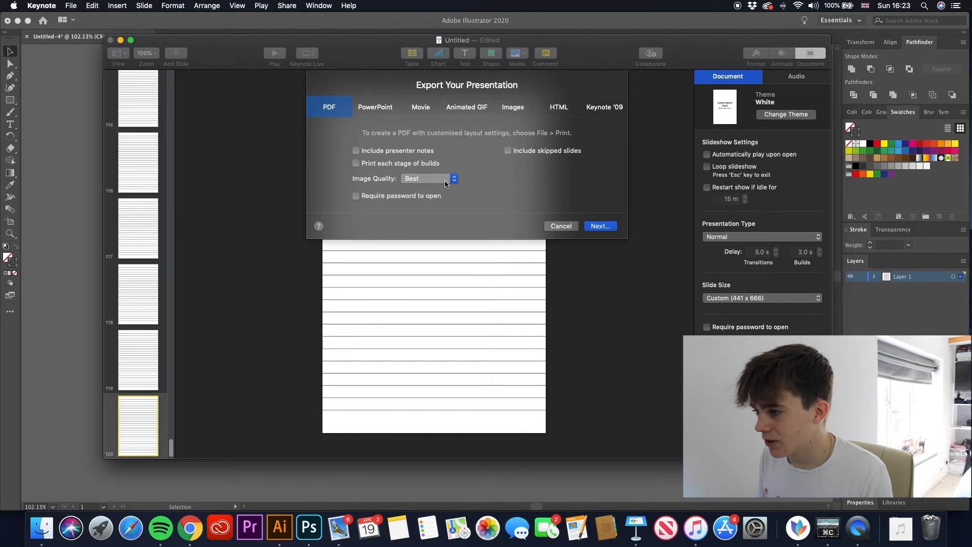
left_click(606, 227)
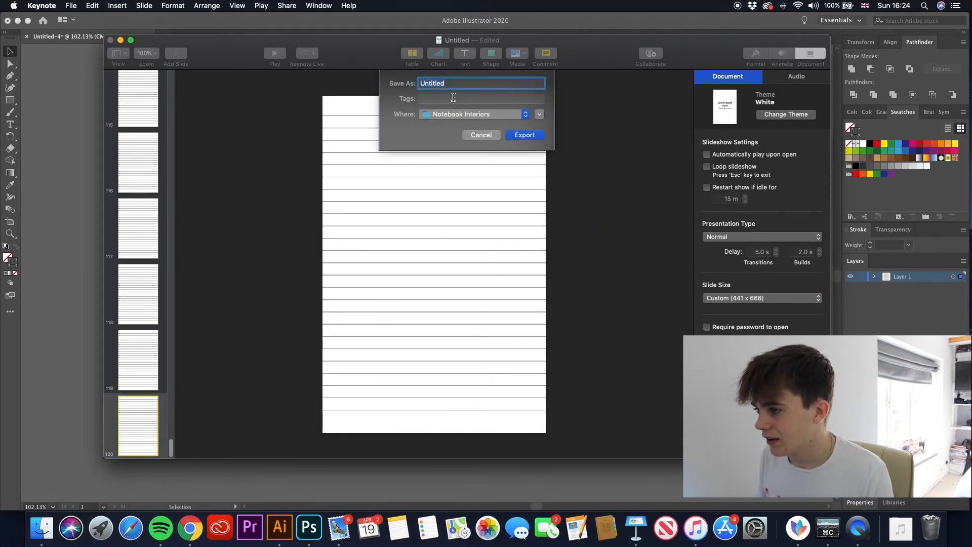
left_click(449, 84)
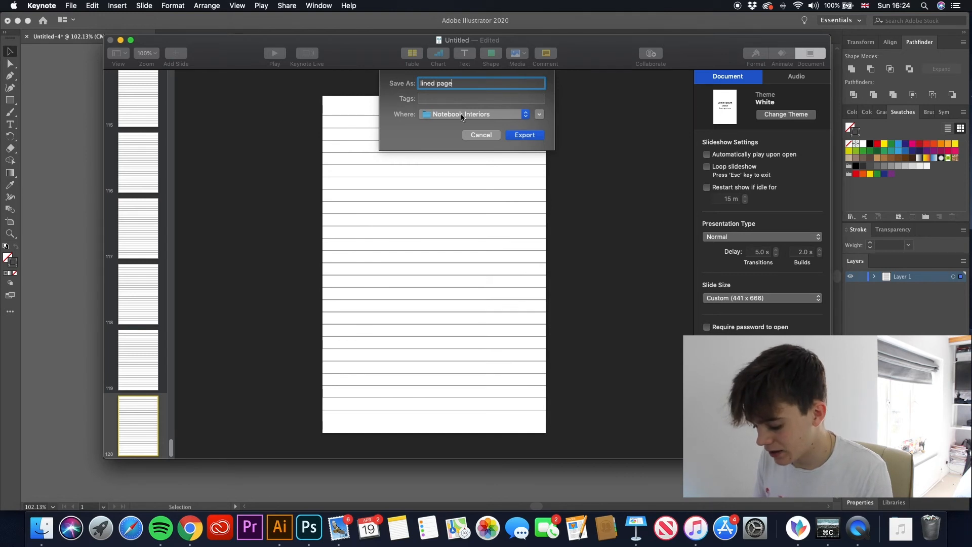
left_click(521, 134)
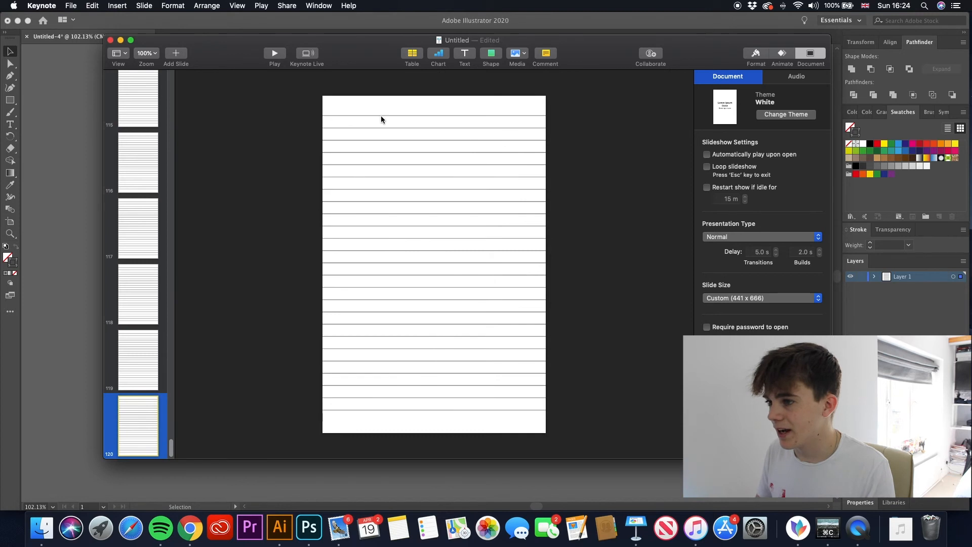
Open the exported "lined page" PDF from the Notebook Interiors folder in Finder and check its first several pages in Preview.
left_click(45, 519)
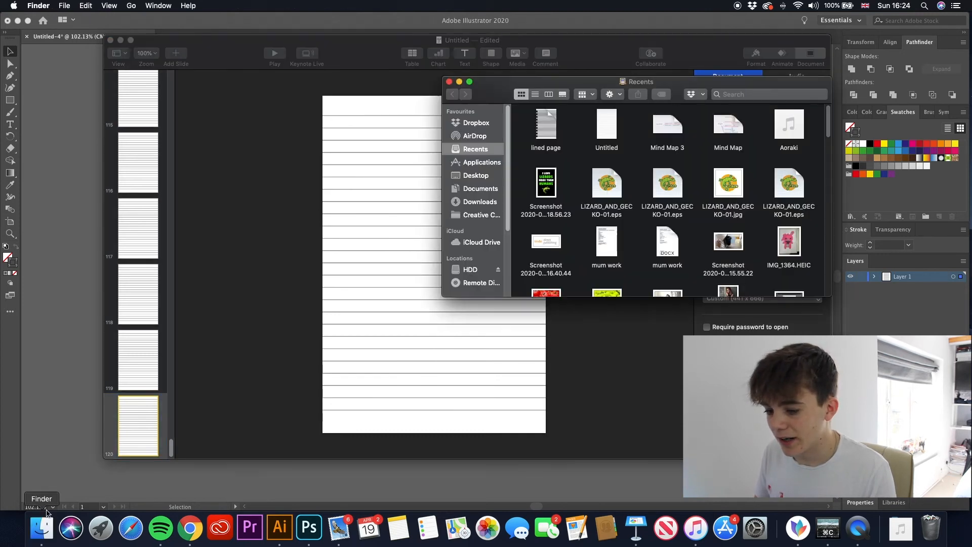
left_click(479, 280)
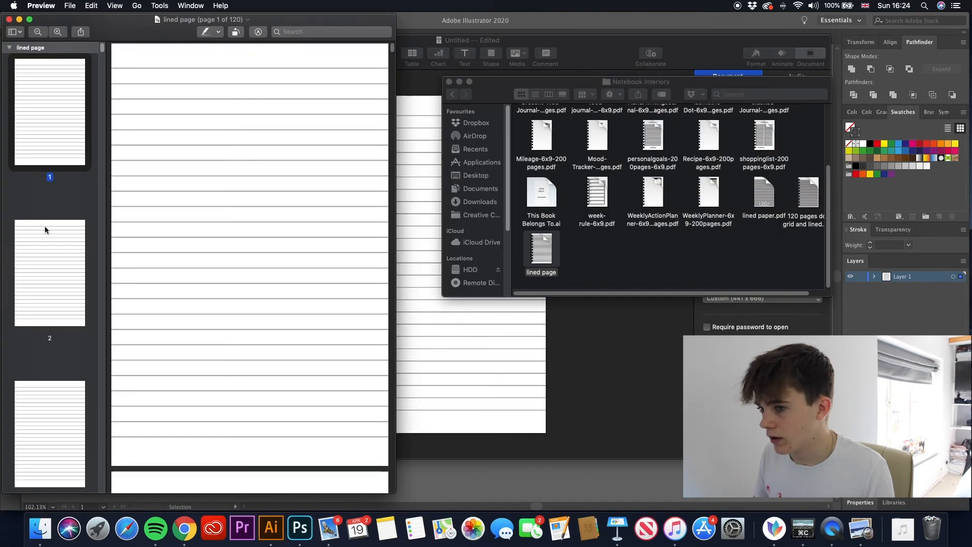
left_click(48, 246)
scroll(47, 284, "down", 2)
left_click(46, 322)
scroll(46, 322, "down", 2)
left_click(42, 340)
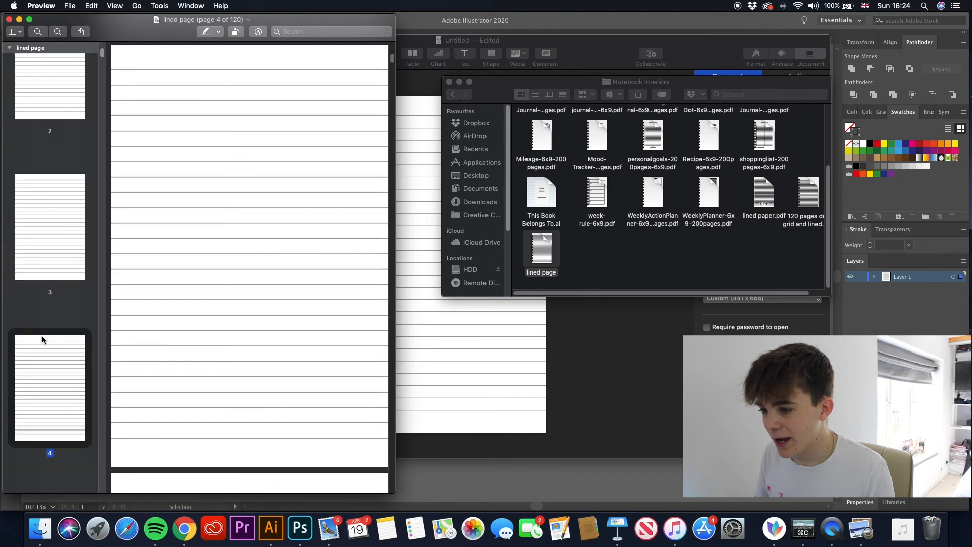
scroll(59, 369, "down", 4)
left_click(43, 282)
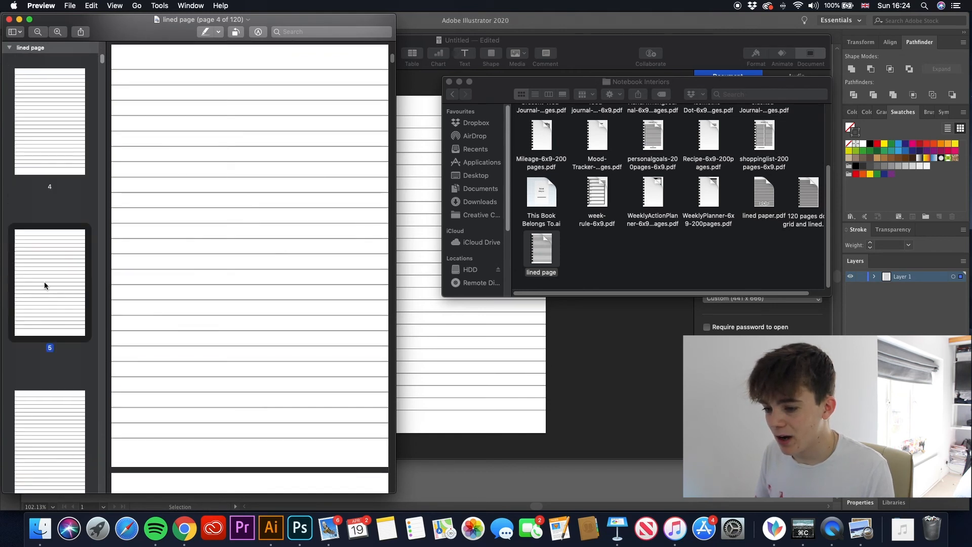
scroll(49, 325, "down", 1)
left_click(50, 332)
scroll(51, 354, "down", 2)
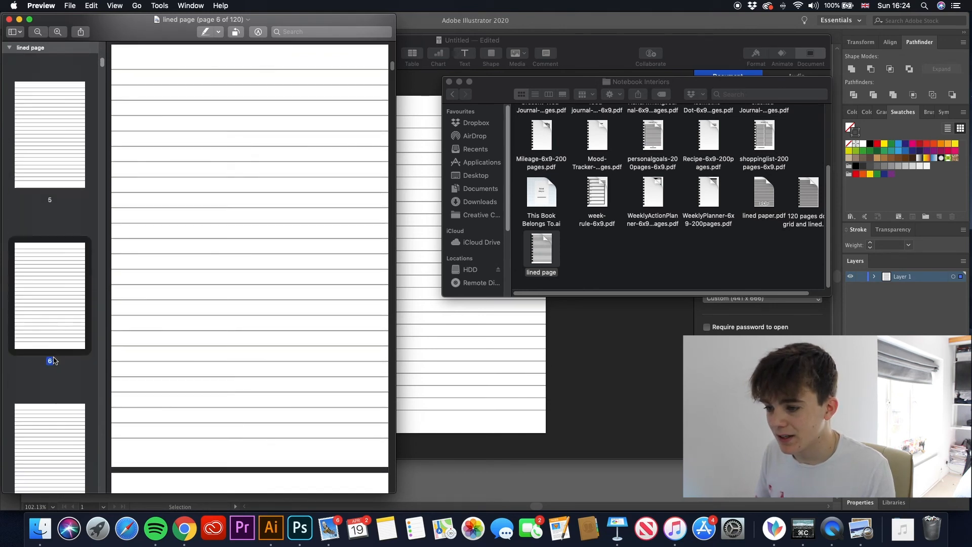